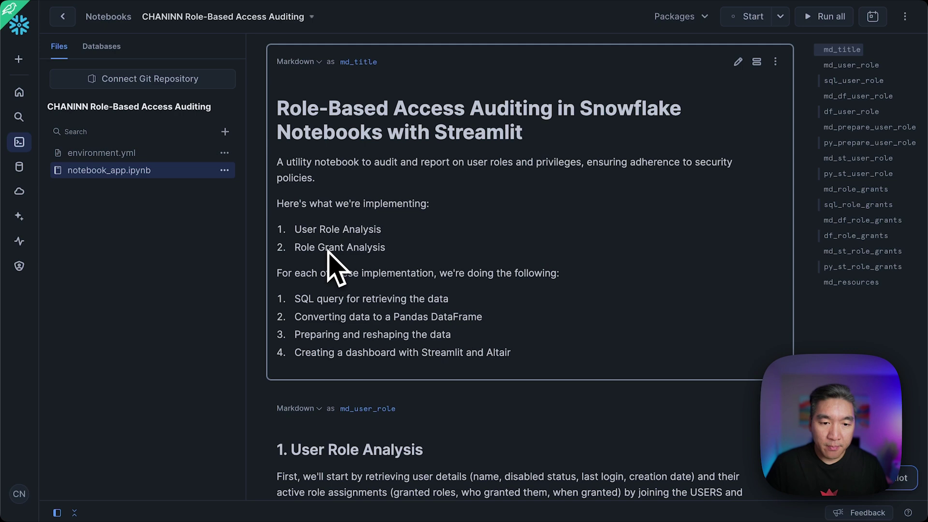
{"action": "scroll", "coordinate": [392, 283], "scroll_direction": "down", "scroll_amount": 3}
{"action": "scroll", "coordinate": [451, 299], "scroll_direction": "down", "scroll_amount": 5}
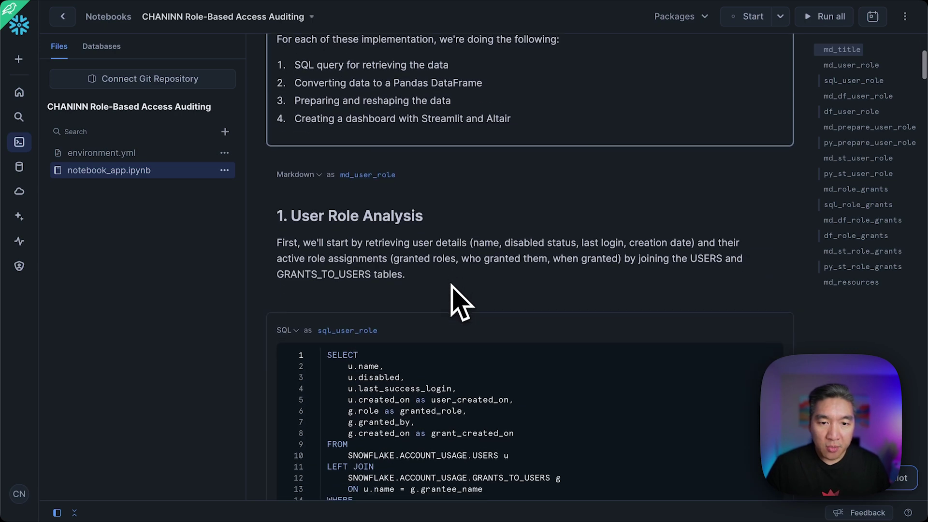
{"action": "scroll", "coordinate": [451, 299], "scroll_direction": "down", "scroll_amount": 2}
{"action": "scroll", "coordinate": [451, 298], "scroll_direction": "down", "scroll_amount": 1}
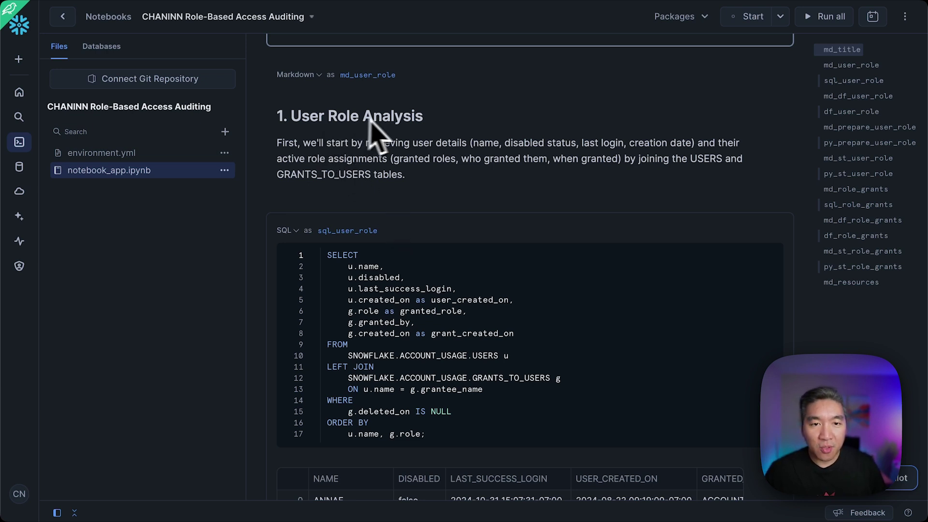
{"action": "scroll", "coordinate": [450, 196], "scroll_direction": "down", "scroll_amount": 1}
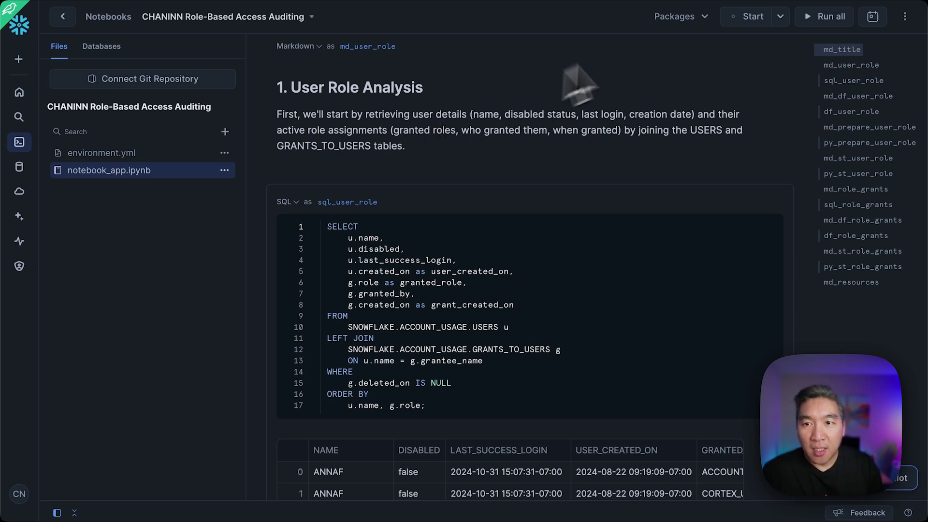
{"action": "mouse_move", "coordinate": [529, 109]}
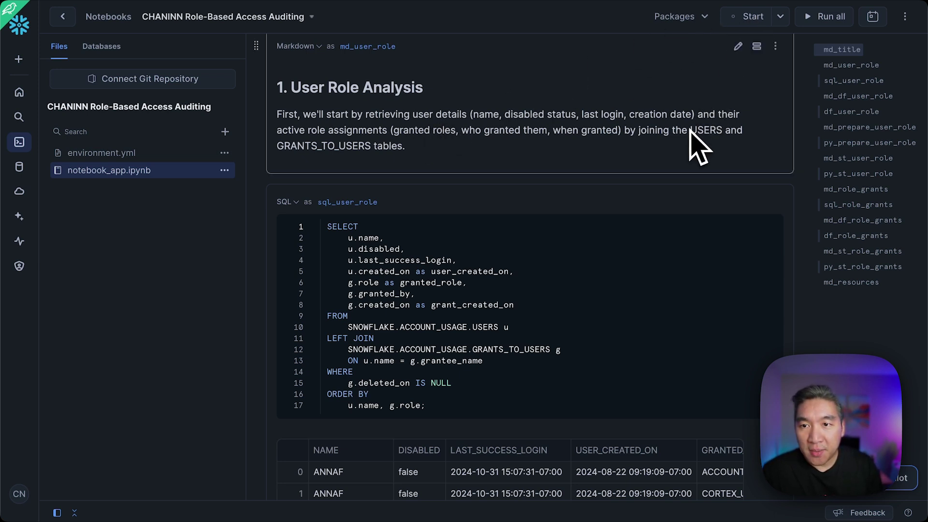
Start the notebook session and dismiss the note about saving credits.
{"action": "left_click", "coordinate": [752, 16]}
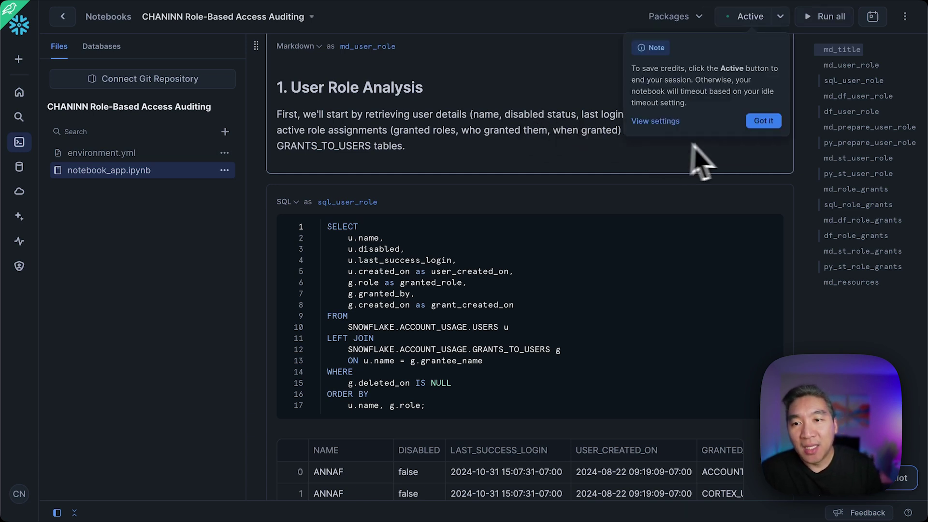
{"action": "left_click", "coordinate": [763, 121]}
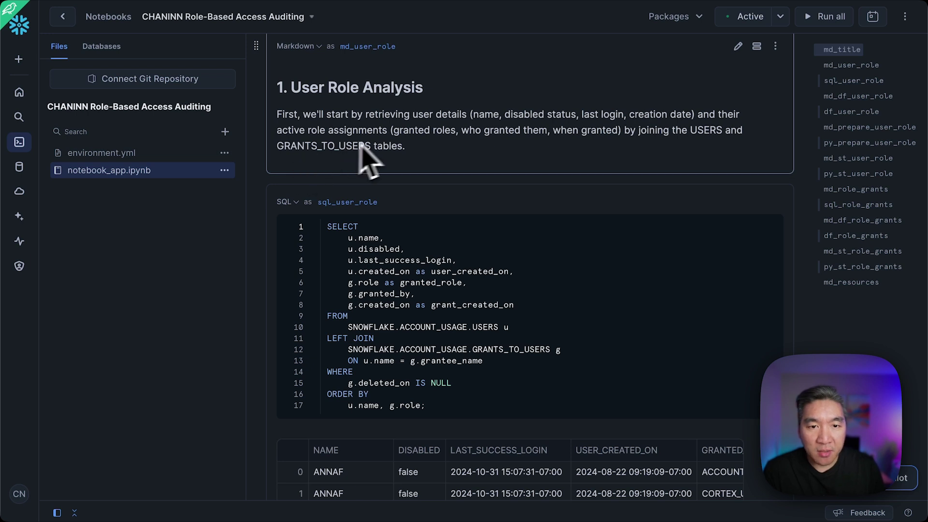
{"action": "scroll", "coordinate": [443, 188], "scroll_direction": "down", "scroll_amount": 3}
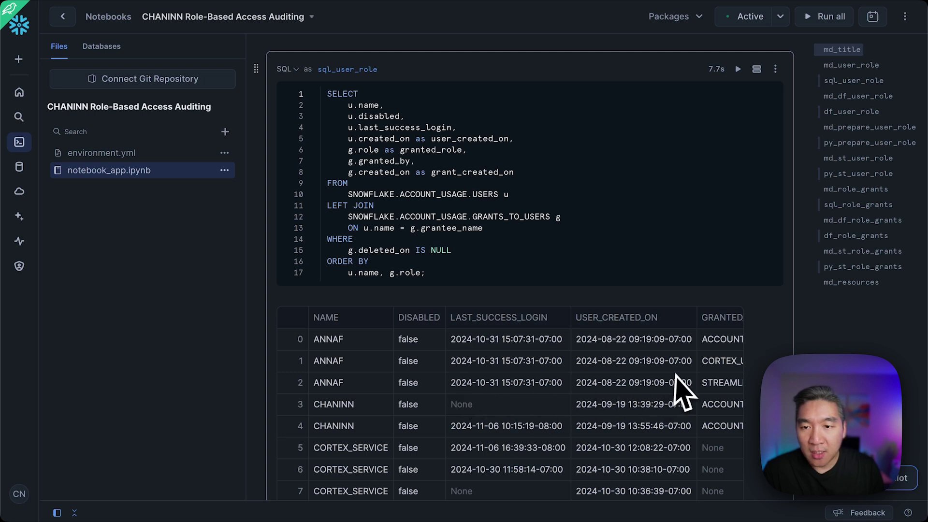
Rerun the sql_user_role query to refresh user and role rows with updated login times.
{"action": "left_click", "coordinate": [737, 69]}
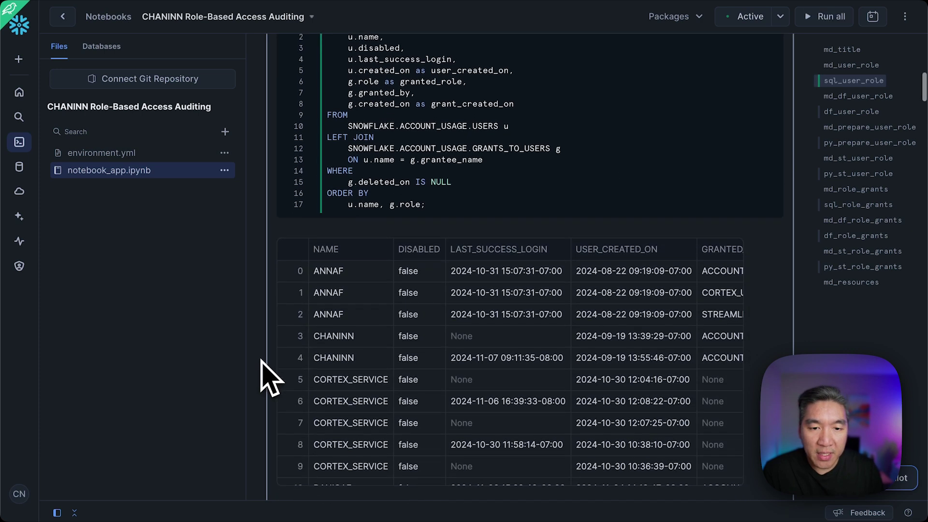
{"action": "scroll", "coordinate": [268, 378], "scroll_direction": "down", "scroll_amount": 1}
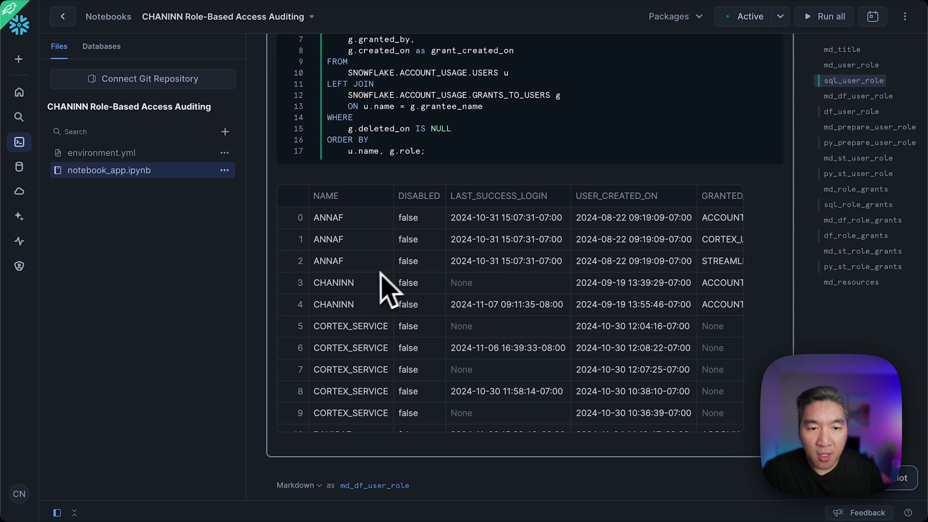
{"action": "scroll", "coordinate": [428, 283], "scroll_direction": "down", "scroll_amount": 3}
{"action": "scroll", "coordinate": [428, 282], "scroll_direction": "down", "scroll_amount": 4}
{"action": "scroll", "coordinate": [432, 281], "scroll_direction": "down", "scroll_amount": 3}
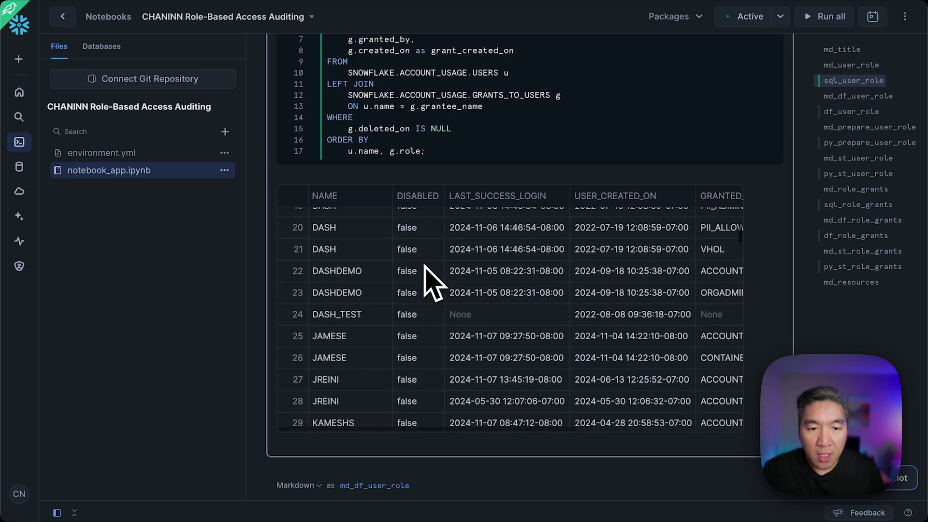
{"action": "scroll", "coordinate": [428, 281], "scroll_direction": "down", "scroll_amount": 5}
{"action": "scroll", "coordinate": [428, 282], "scroll_direction": "down", "scroll_amount": 5}
{"action": "scroll", "coordinate": [428, 281], "scroll_direction": "down", "scroll_amount": 5}
{"action": "scroll", "coordinate": [428, 281], "scroll_direction": "down", "scroll_amount": 5}
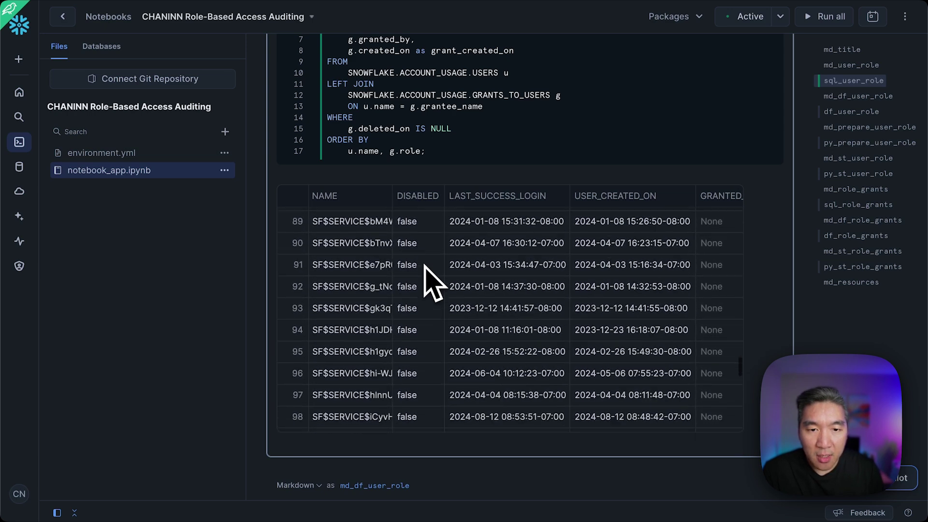
{"action": "scroll", "coordinate": [433, 281], "scroll_direction": "down", "scroll_amount": 1}
{"action": "scroll", "coordinate": [277, 278], "scroll_direction": "down", "scroll_amount": 5}
{"action": "scroll", "coordinate": [277, 277], "scroll_direction": "down", "scroll_amount": 5}
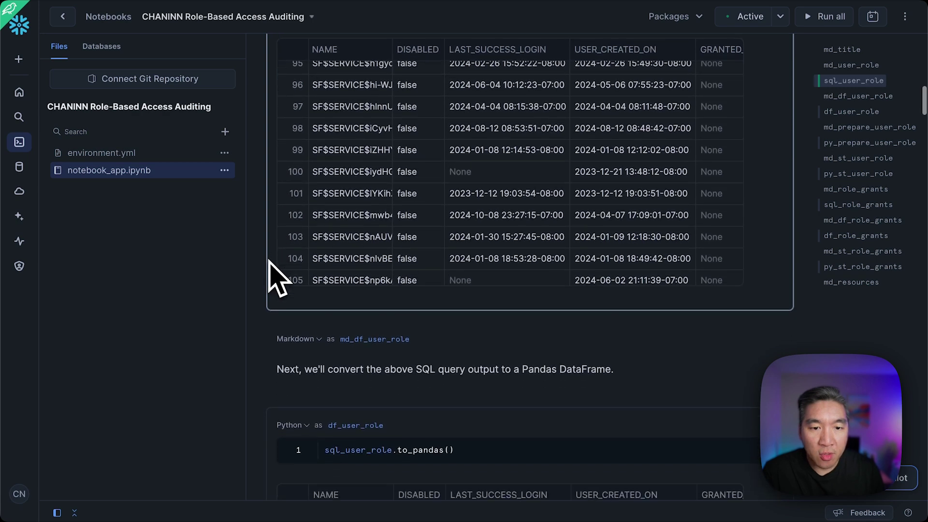
{"action": "scroll", "coordinate": [278, 278], "scroll_direction": "down", "scroll_amount": 5}
{"action": "scroll", "coordinate": [277, 277], "scroll_direction": "down", "scroll_amount": 1}
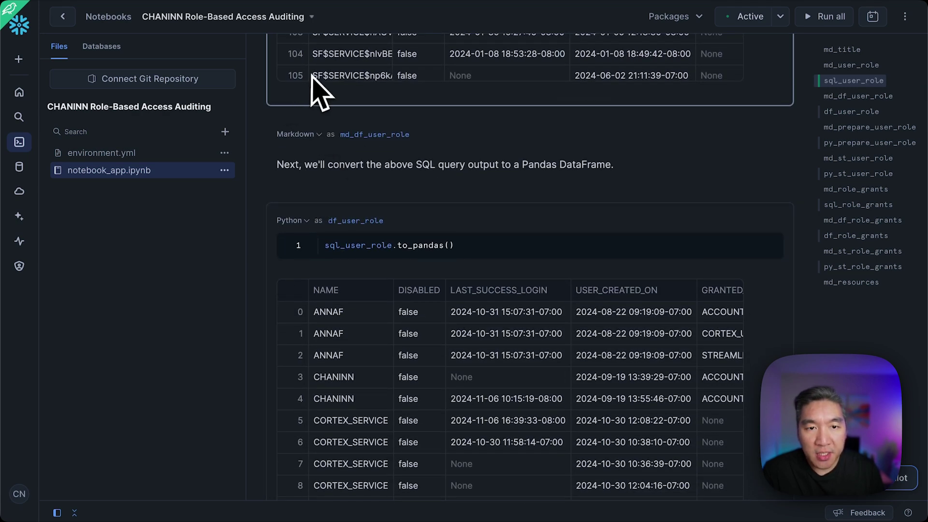
{"action": "scroll", "coordinate": [320, 92], "scroll_direction": "up", "scroll_amount": 3}
{"action": "scroll", "coordinate": [319, 131], "scroll_direction": "up", "scroll_amount": 8}
{"action": "scroll", "coordinate": [319, 145], "scroll_direction": "down", "scroll_amount": 1}
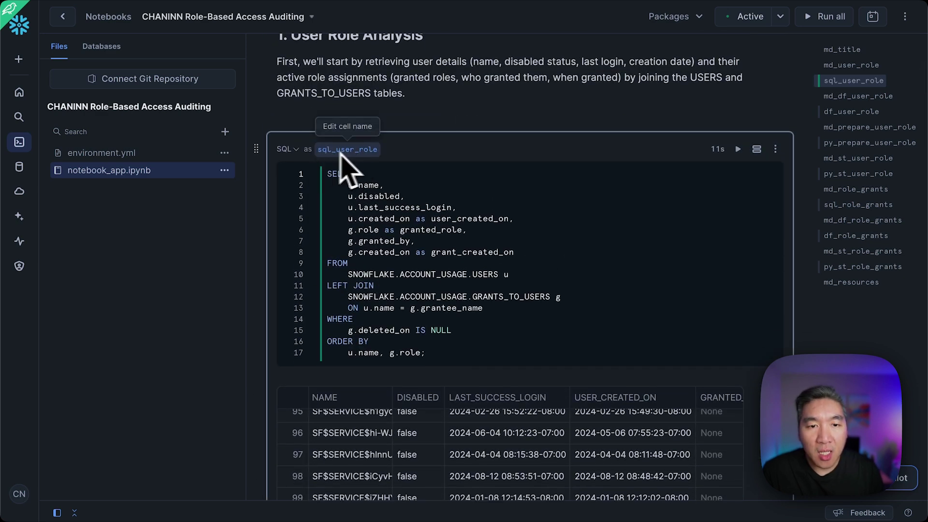
{"action": "scroll", "coordinate": [269, 188], "scroll_direction": "down", "scroll_amount": 5}
{"action": "scroll", "coordinate": [268, 196], "scroll_direction": "down", "scroll_amount": 5}
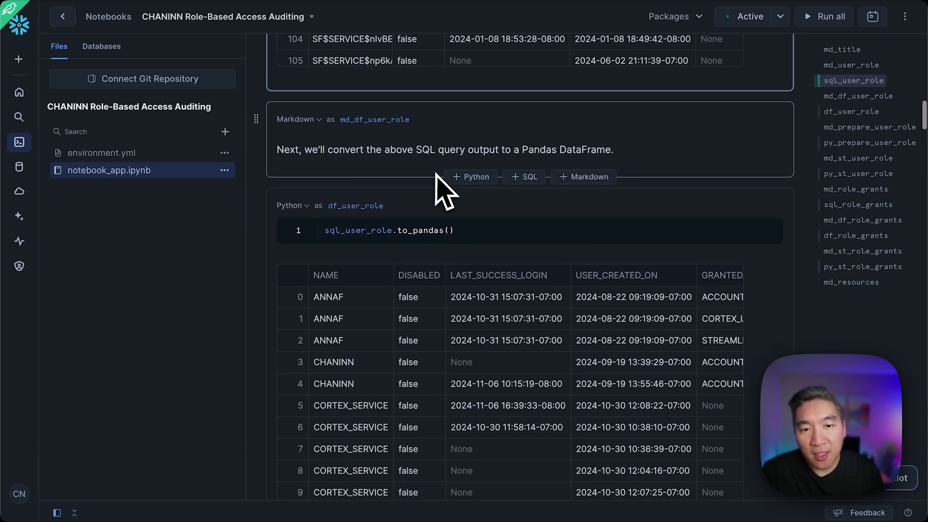
{"action": "scroll", "coordinate": [435, 182], "scroll_direction": "down", "scroll_amount": 1}
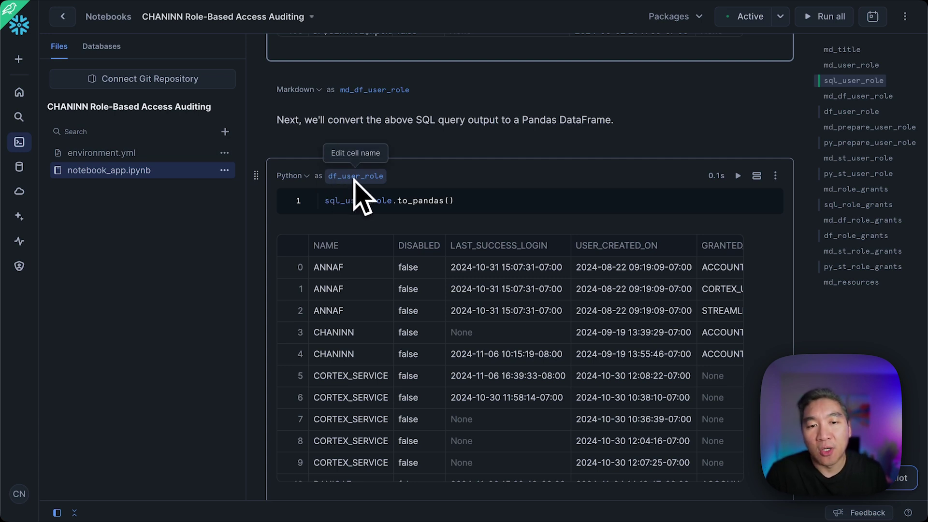
{"action": "scroll", "coordinate": [384, 196], "scroll_direction": "down", "scroll_amount": 3}
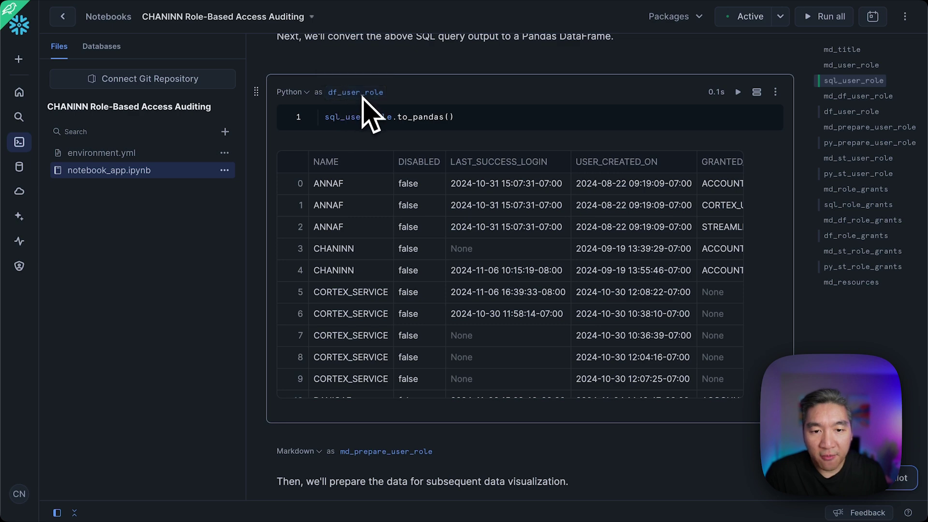
{"action": "scroll", "coordinate": [347, 276], "scroll_direction": "down", "scroll_amount": 3}
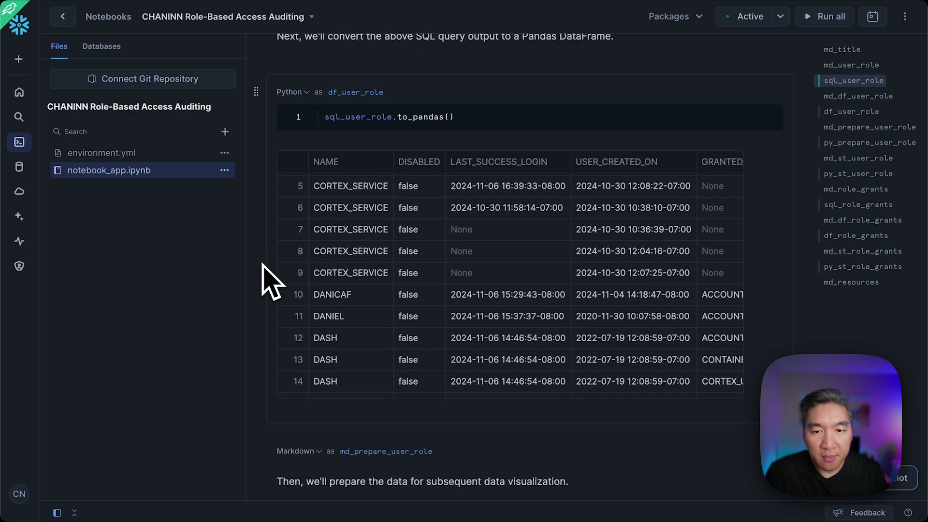
{"action": "scroll", "coordinate": [272, 282], "scroll_direction": "down", "scroll_amount": 5}
{"action": "scroll", "coordinate": [271, 281], "scroll_direction": "down", "scroll_amount": 5}
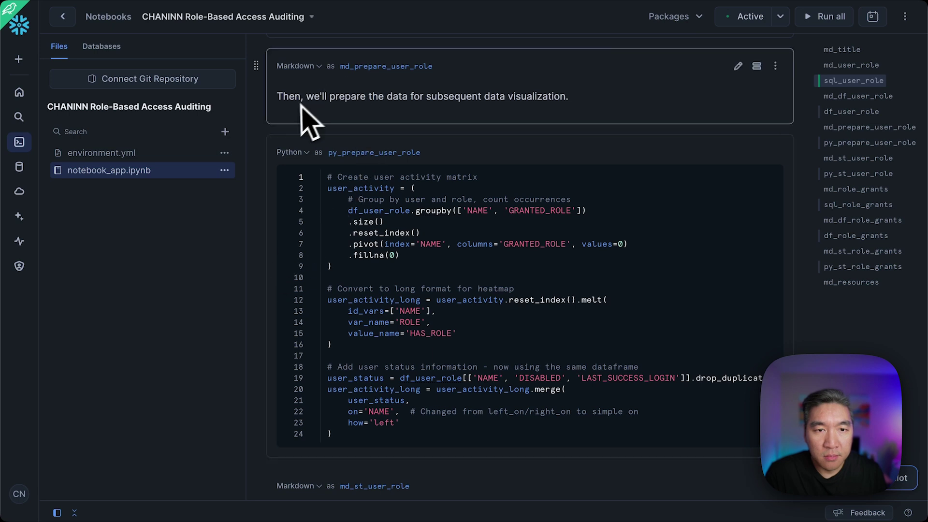
{"action": "mouse_move", "coordinate": [521, 305]}
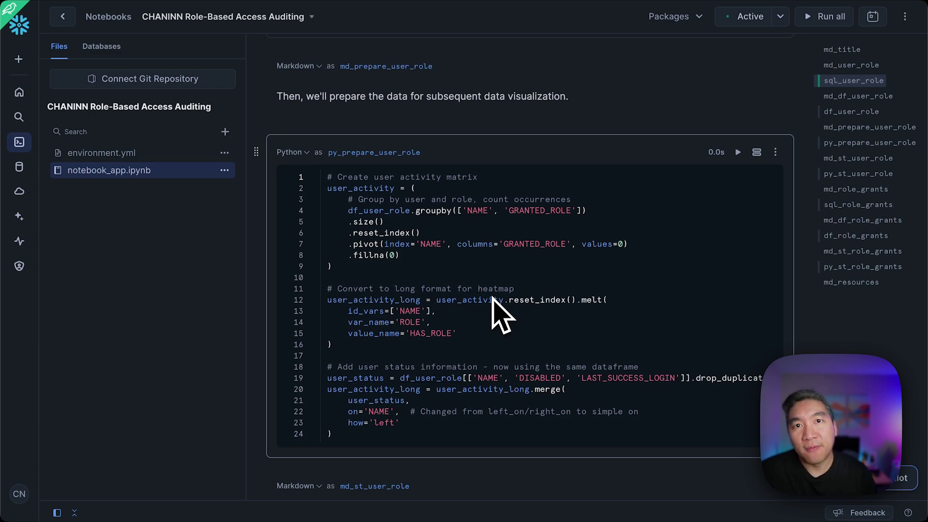
{"action": "scroll", "coordinate": [495, 308], "scroll_direction": "up", "scroll_amount": 5}
{"action": "scroll", "coordinate": [495, 308], "scroll_direction": "up", "scroll_amount": 5}
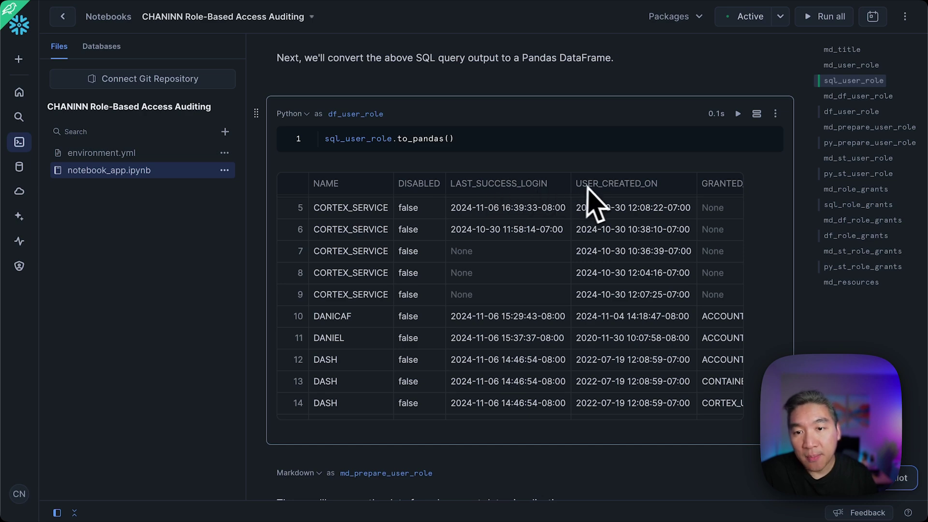
{"action": "scroll", "coordinate": [591, 196], "scroll_direction": "right", "scroll_amount": 3}
{"action": "scroll", "coordinate": [580, 196], "scroll_direction": "right", "scroll_amount": 1}
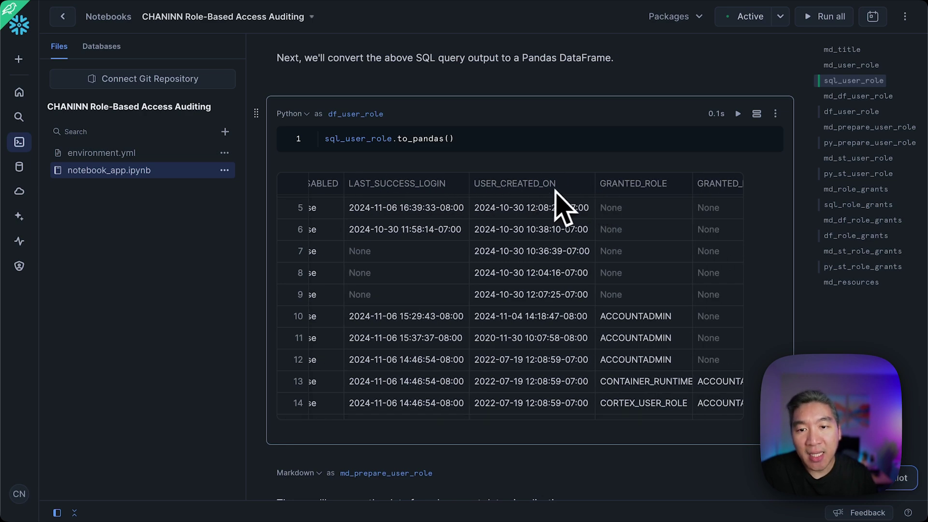
{"action": "scroll", "coordinate": [558, 201], "scroll_direction": "right", "scroll_amount": 3}
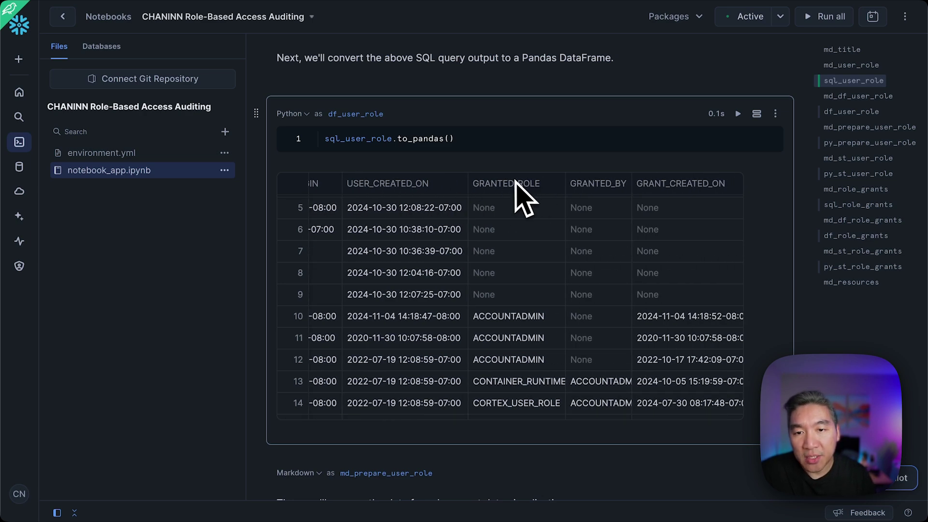
{"action": "scroll", "coordinate": [545, 202], "scroll_direction": "right", "scroll_amount": 1}
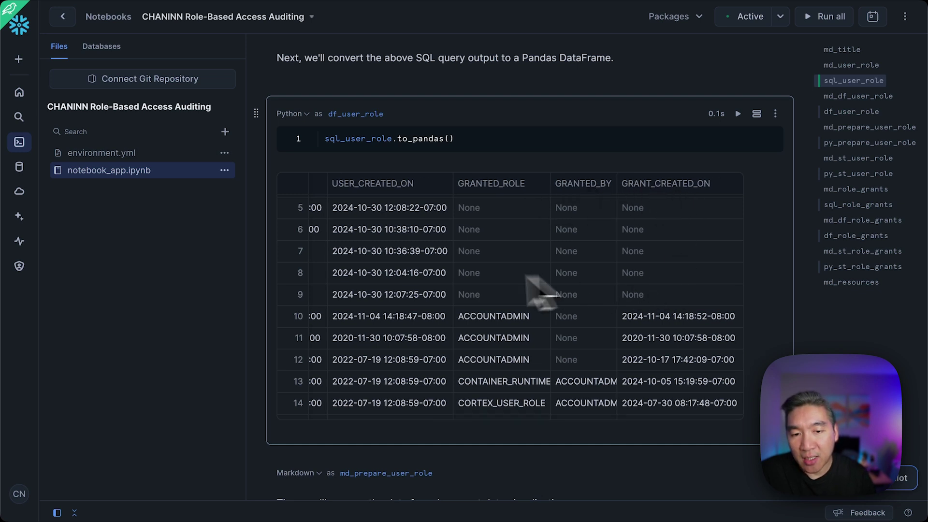
{"action": "scroll", "coordinate": [281, 290], "scroll_direction": "down", "scroll_amount": 3}
{"action": "scroll", "coordinate": [282, 290], "scroll_direction": "down", "scroll_amount": 3}
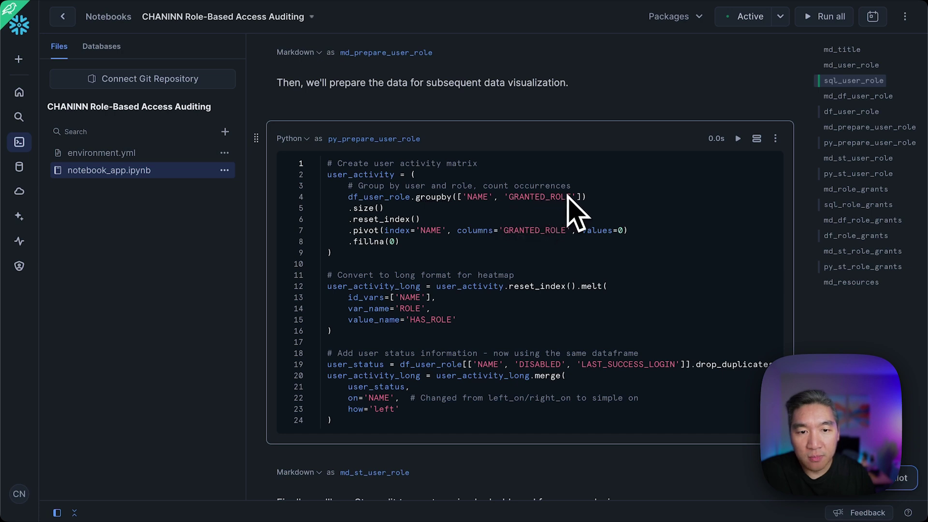
{"action": "scroll", "coordinate": [419, 287], "scroll_direction": "down", "scroll_amount": 1}
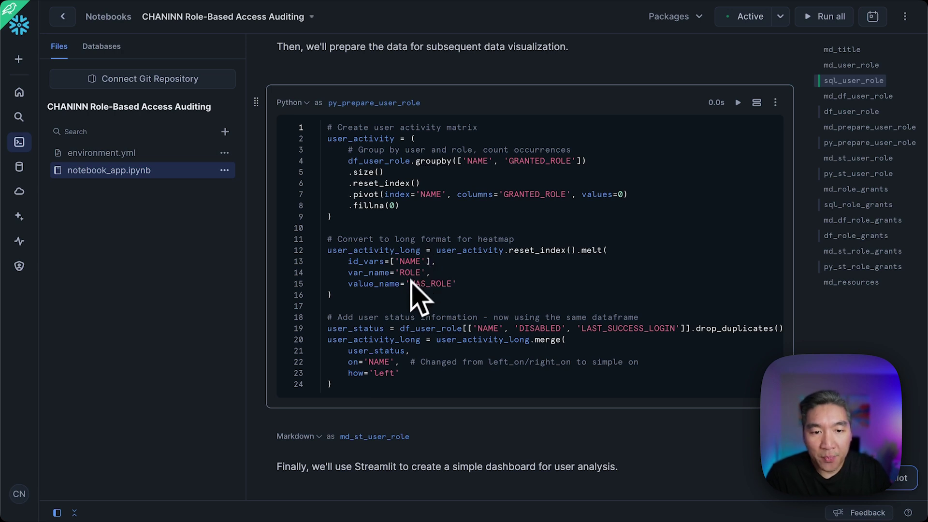
{"action": "scroll", "coordinate": [396, 323], "scroll_direction": "down", "scroll_amount": 3}
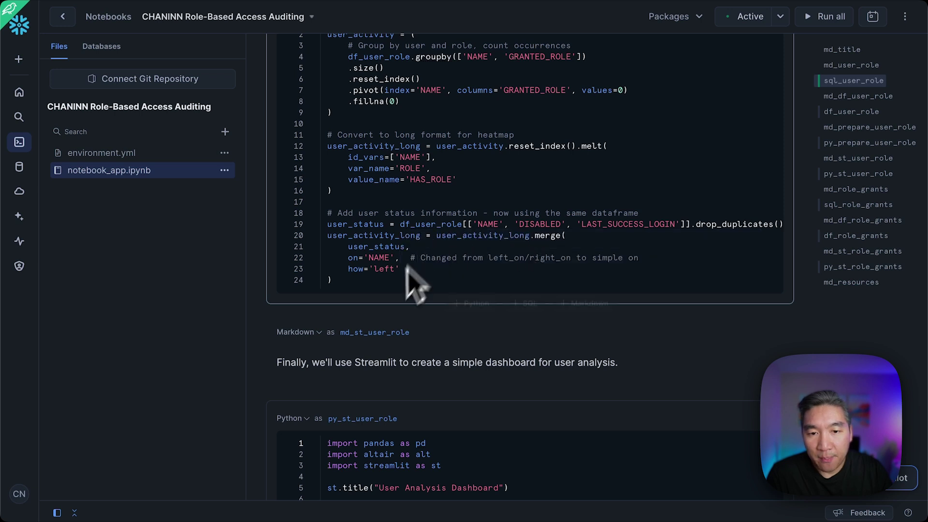
{"action": "scroll", "coordinate": [395, 308], "scroll_direction": "down", "scroll_amount": 4}
{"action": "scroll", "coordinate": [396, 309], "scroll_direction": "down", "scroll_amount": 2}
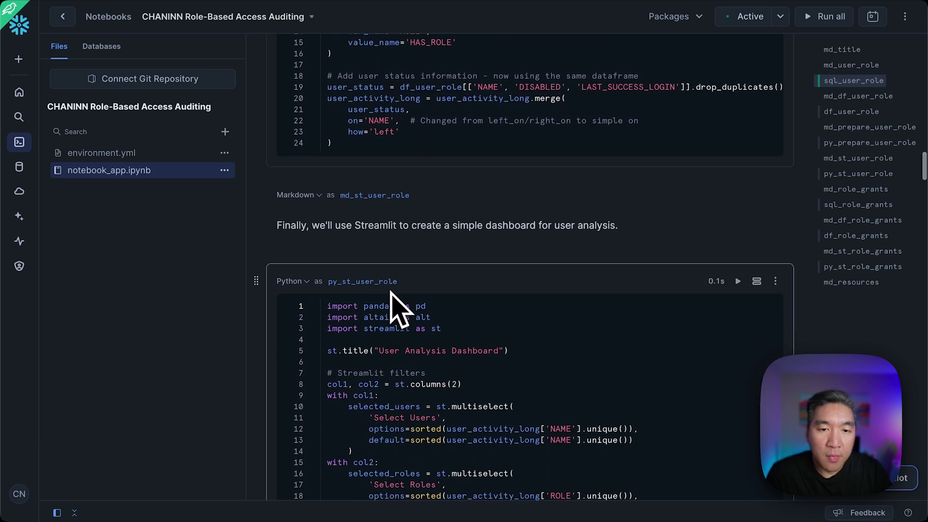
{"action": "scroll", "coordinate": [395, 308], "scroll_direction": "down", "scroll_amount": 2}
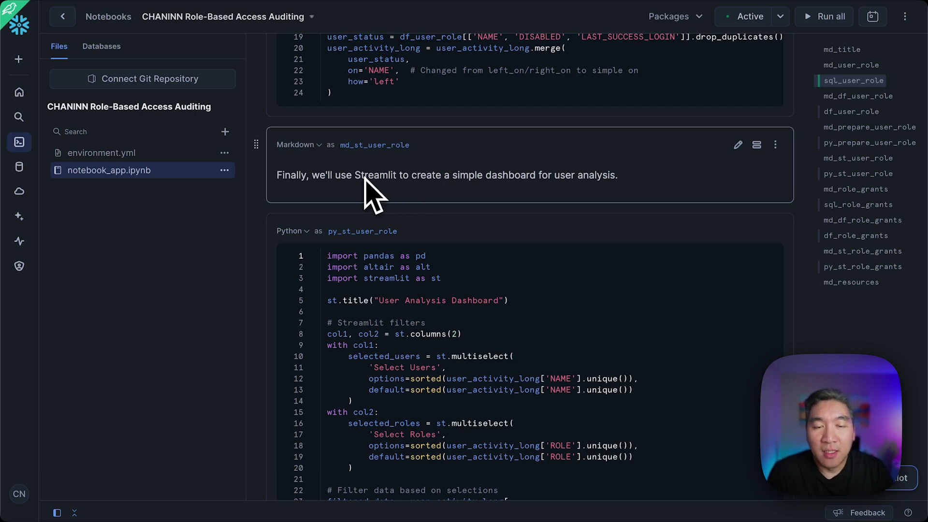
{"action": "scroll", "coordinate": [364, 187], "scroll_direction": "down", "scroll_amount": 3}
{"action": "scroll", "coordinate": [365, 187], "scroll_direction": "down", "scroll_amount": 5}
{"action": "scroll", "coordinate": [365, 188], "scroll_direction": "up", "scroll_amount": 2}
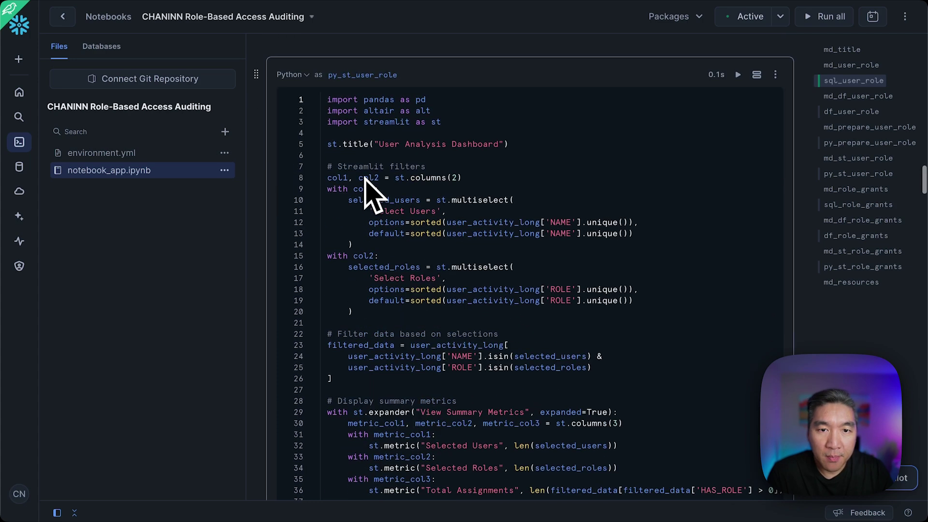
{"action": "scroll", "coordinate": [363, 174], "scroll_direction": "down", "scroll_amount": 5}
{"action": "scroll", "coordinate": [358, 178], "scroll_direction": "down", "scroll_amount": 5}
{"action": "scroll", "coordinate": [358, 178], "scroll_direction": "down", "scroll_amount": 5}
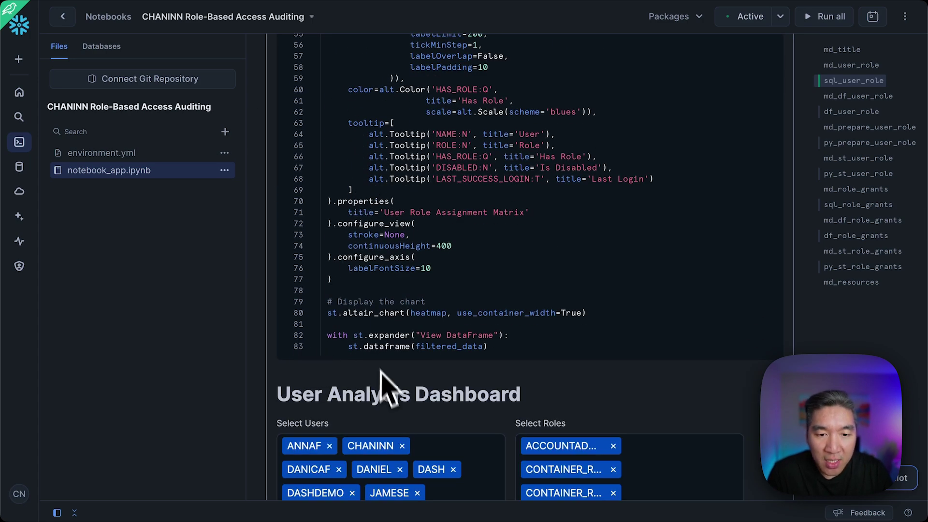
{"action": "scroll", "coordinate": [385, 341], "scroll_direction": "down", "scroll_amount": 4}
{"action": "scroll", "coordinate": [384, 341], "scroll_direction": "up", "scroll_amount": 3}
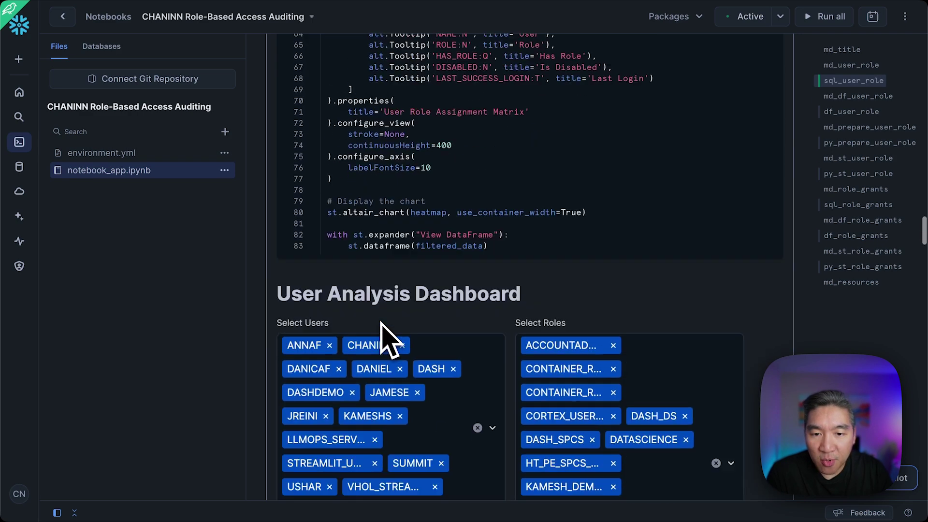
{"action": "scroll", "coordinate": [384, 341], "scroll_direction": "up", "scroll_amount": 5}
{"action": "scroll", "coordinate": [384, 337], "scroll_direction": "up", "scroll_amount": 5}
{"action": "scroll", "coordinate": [667, 290], "scroll_direction": "up", "scroll_amount": 5}
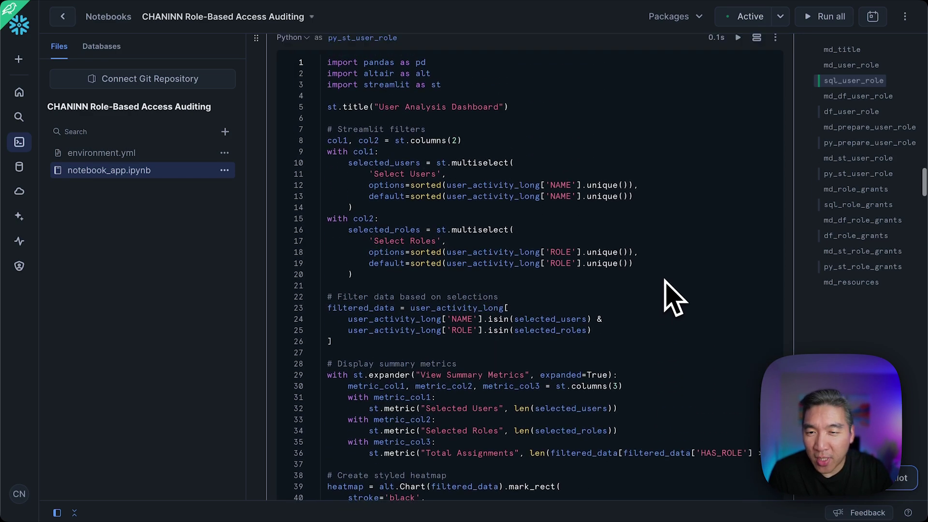
{"action": "scroll", "coordinate": [667, 290], "scroll_direction": "up", "scroll_amount": 3}
{"action": "mouse_move", "coordinate": [737, 77]}
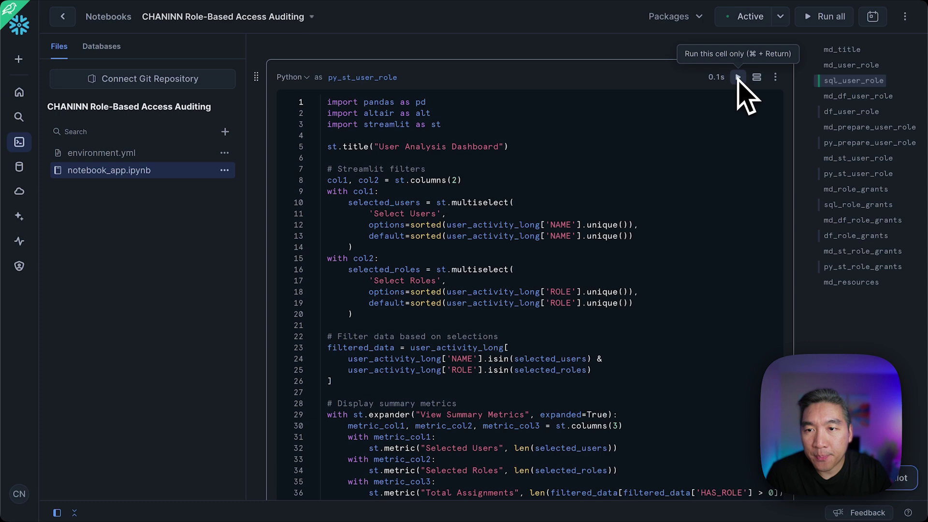
{"action": "scroll", "coordinate": [738, 76], "scroll_direction": "up", "scroll_amount": 5}
{"action": "scroll", "coordinate": [580, 87], "scroll_direction": "up", "scroll_amount": 5}
{"action": "scroll", "coordinate": [738, 87], "scroll_direction": "up", "scroll_amount": 2}
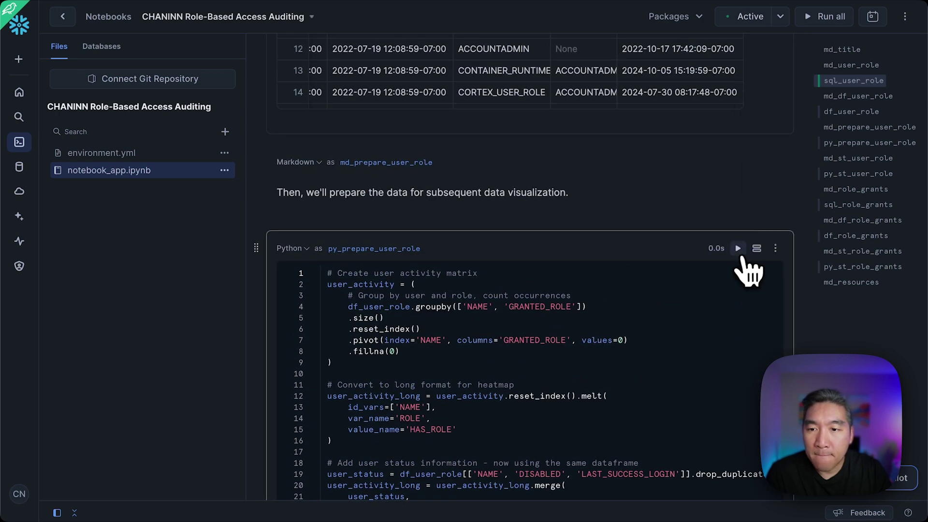
Re-run data preparation, df_user_role, py_prepare_user_role and py_st_user_role cells, clearing the NameError.
{"action": "left_click", "coordinate": [738, 250]}
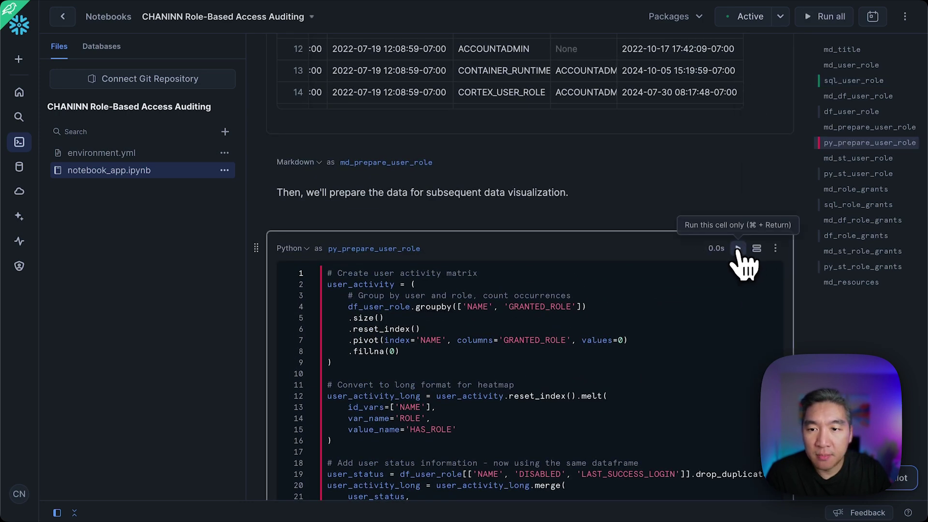
{"action": "scroll", "coordinate": [738, 250], "scroll_direction": "up", "scroll_amount": 5}
{"action": "scroll", "coordinate": [738, 254], "scroll_direction": "up", "scroll_amount": 3}
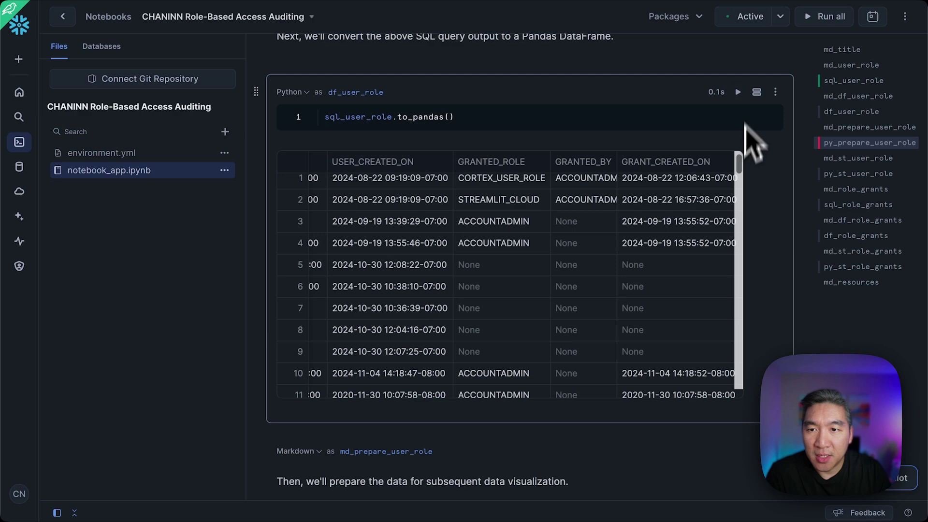
{"action": "left_click", "coordinate": [738, 93]}
{"action": "scroll", "coordinate": [777, 203], "scroll_direction": "down", "scroll_amount": 5}
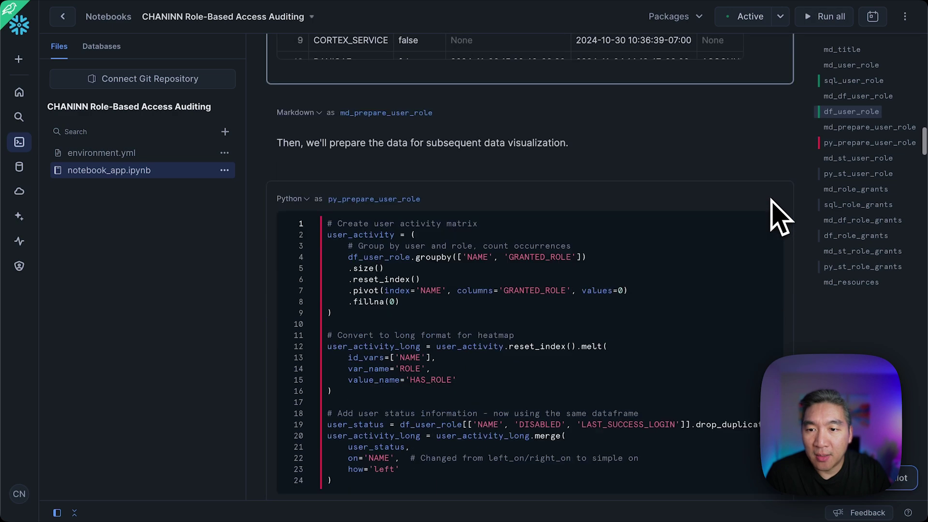
{"action": "scroll", "coordinate": [777, 211], "scroll_direction": "down", "scroll_amount": 3}
{"action": "left_click", "coordinate": [739, 56]}
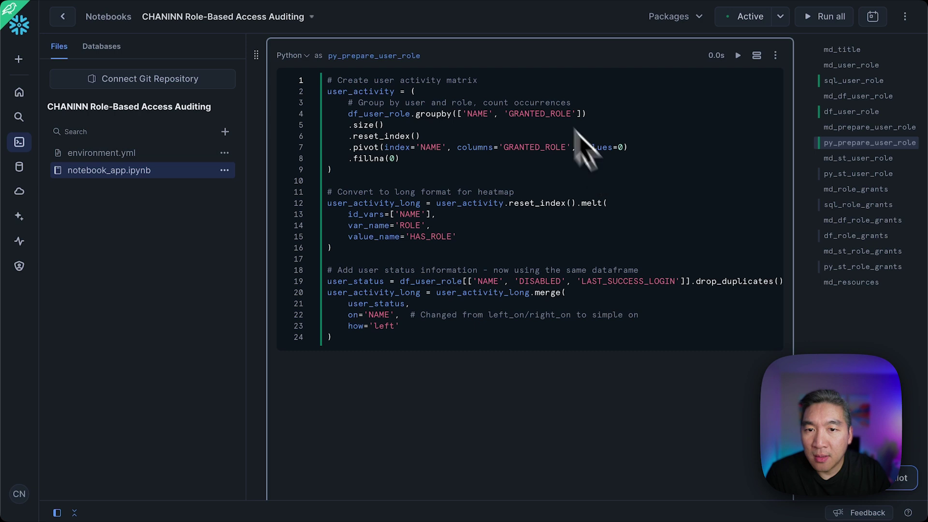
{"action": "scroll", "coordinate": [267, 303], "scroll_direction": "down", "scroll_amount": 5}
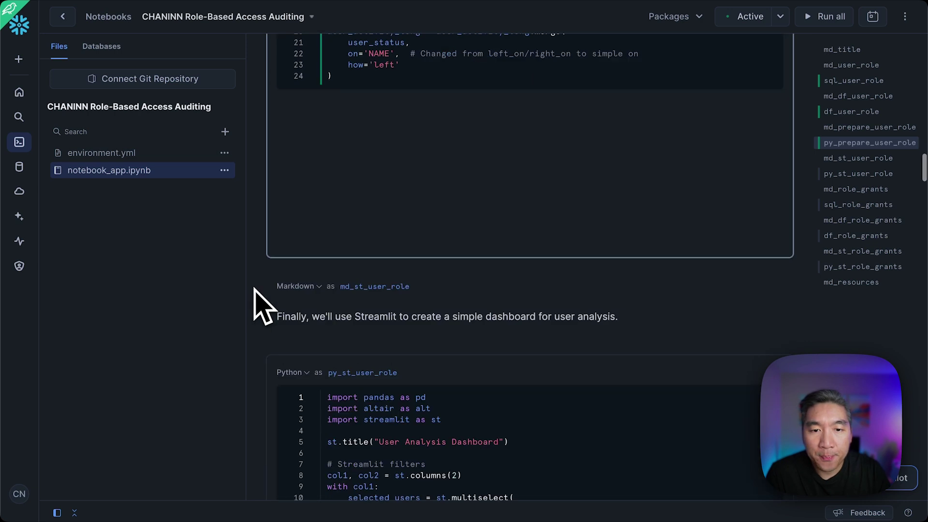
{"action": "scroll", "coordinate": [261, 305], "scroll_direction": "down", "scroll_amount": 3}
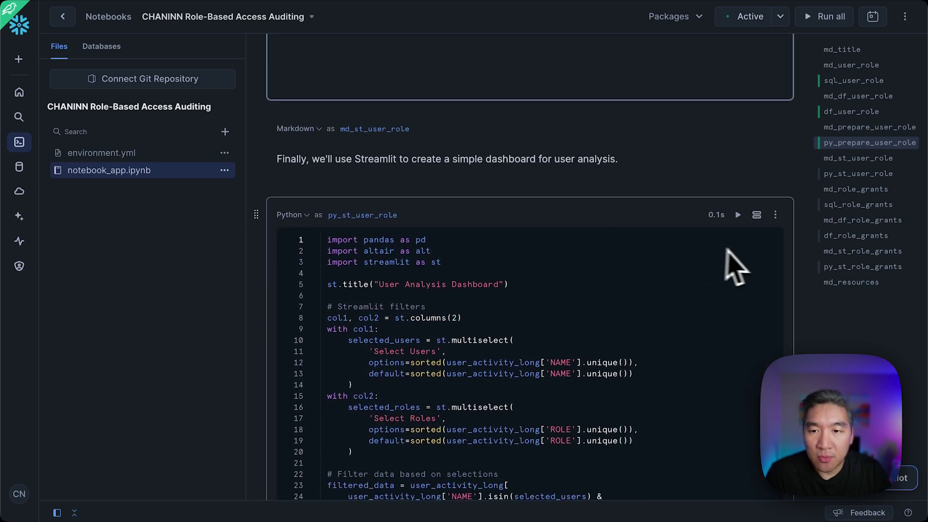
{"action": "left_click", "coordinate": [738, 215]}
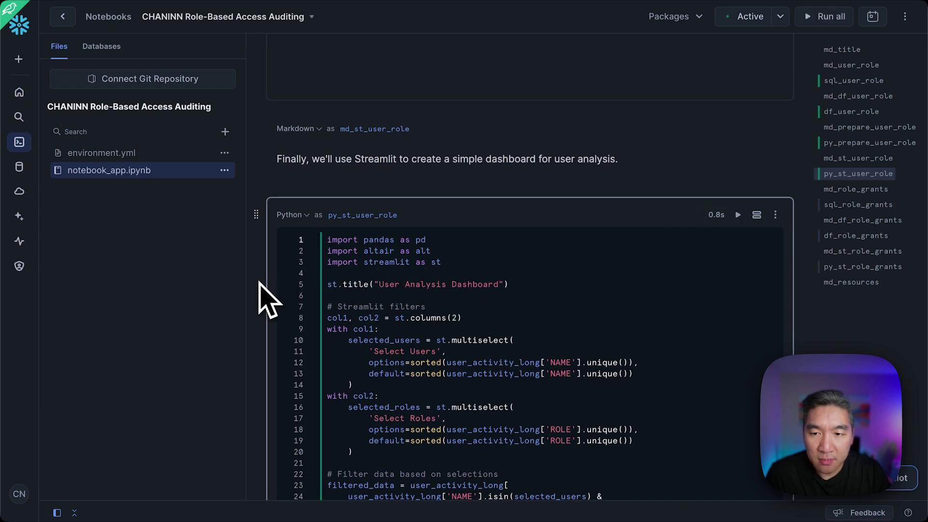
{"action": "scroll", "coordinate": [266, 299], "scroll_direction": "down", "scroll_amount": 5}
{"action": "scroll", "coordinate": [266, 299], "scroll_direction": "down", "scroll_amount": 5}
{"action": "scroll", "coordinate": [267, 298], "scroll_direction": "down", "scroll_amount": 2}
{"action": "scroll", "coordinate": [267, 299], "scroll_direction": "down", "scroll_amount": 2}
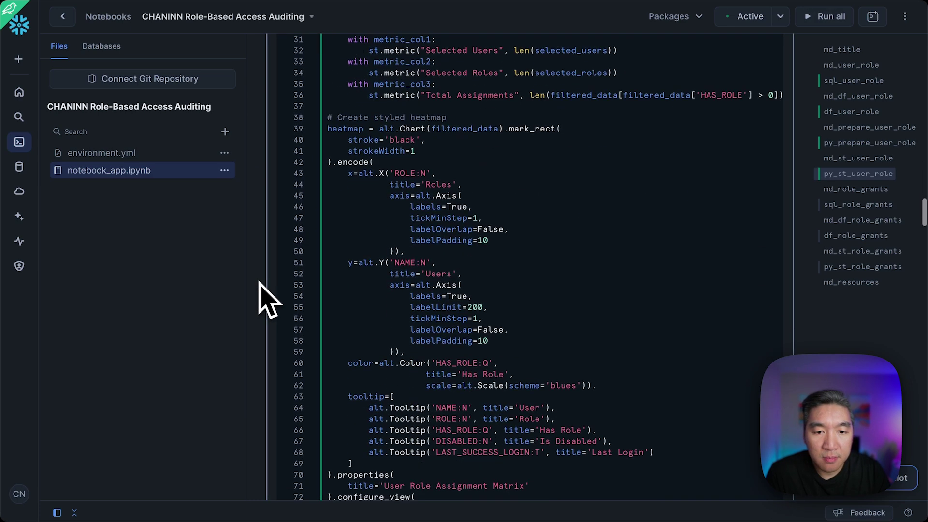
{"action": "scroll", "coordinate": [267, 298], "scroll_direction": "down", "scroll_amount": 3}
{"action": "scroll", "coordinate": [267, 299], "scroll_direction": "down", "scroll_amount": 3}
{"action": "scroll", "coordinate": [267, 299], "scroll_direction": "down", "scroll_amount": 1}
{"action": "scroll", "coordinate": [267, 299], "scroll_direction": "up", "scroll_amount": 10}
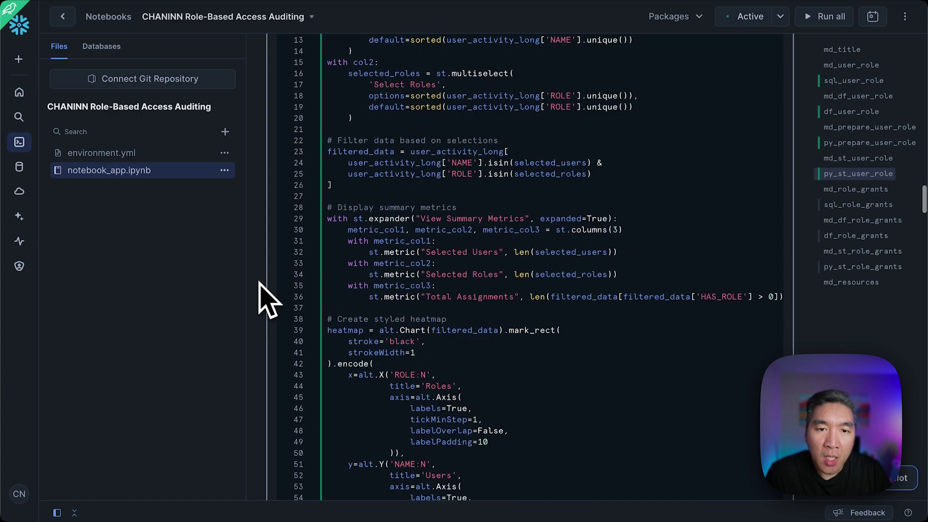
{"action": "scroll", "coordinate": [267, 299], "scroll_direction": "up", "scroll_amount": 5}
{"action": "scroll", "coordinate": [267, 298], "scroll_direction": "up", "scroll_amount": 2}
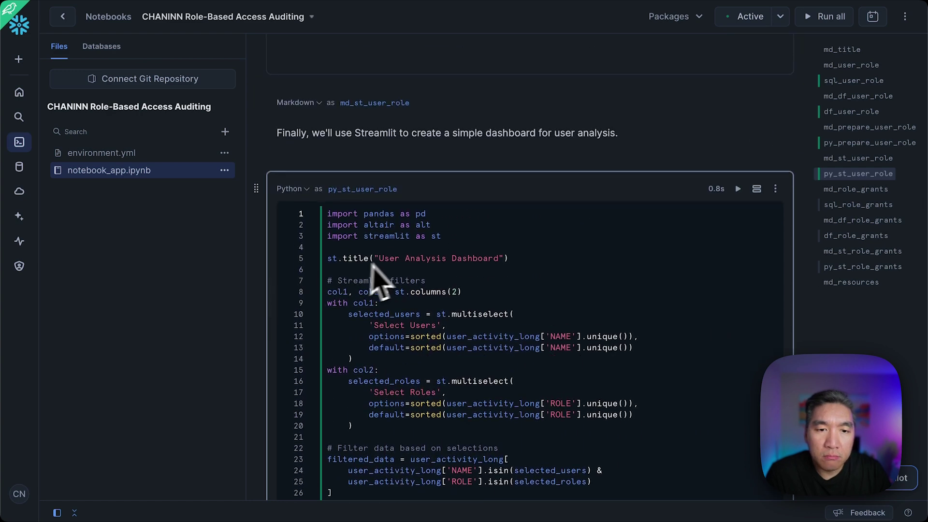
{"action": "scroll", "coordinate": [381, 280], "scroll_direction": "down", "scroll_amount": 3}
{"action": "scroll", "coordinate": [392, 272], "scroll_direction": "down", "scroll_amount": 10}
{"action": "scroll", "coordinate": [392, 272], "scroll_direction": "down", "scroll_amount": 2}
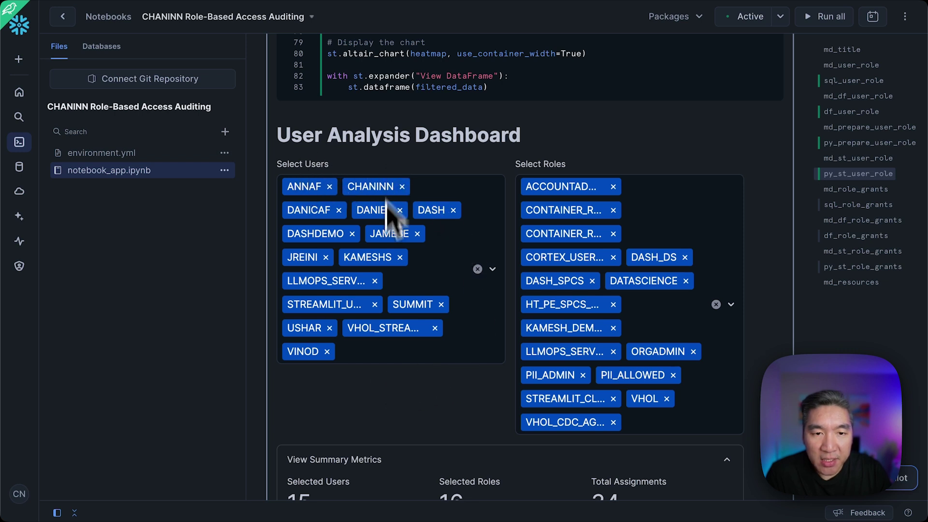
{"action": "scroll", "coordinate": [424, 413], "scroll_direction": "down", "scroll_amount": 1}
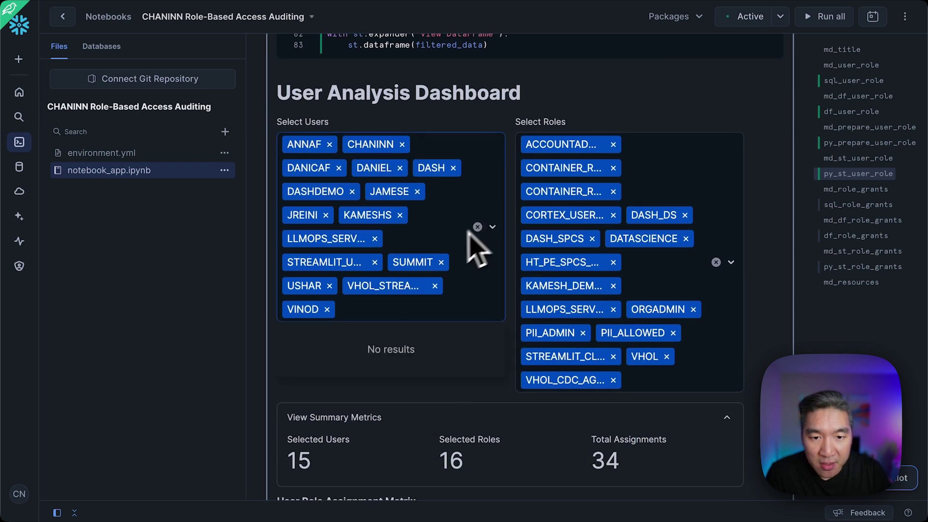
Remove users VINOD and VHOL_STREA… and roles VHOL_CDC_AG… and VHOL from the filters.
{"action": "left_click", "coordinate": [327, 310]}
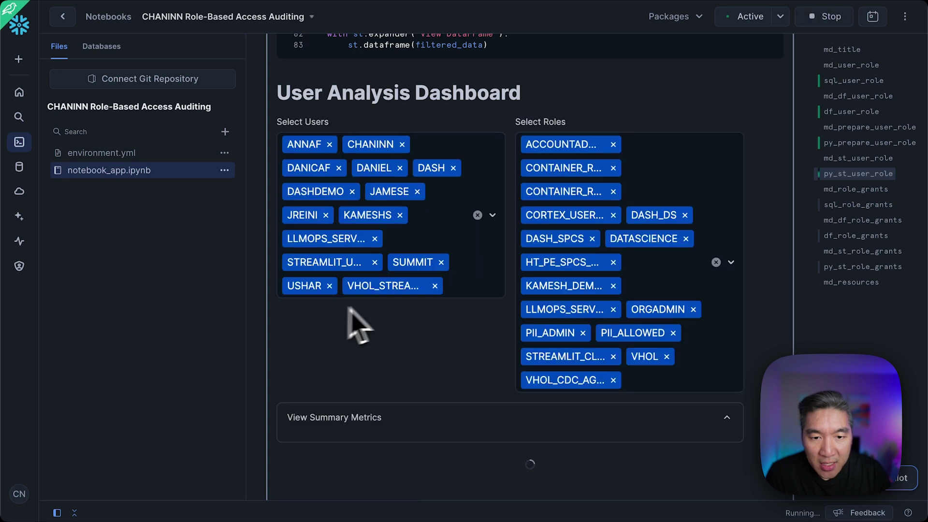
{"action": "left_click", "coordinate": [436, 286]}
{"action": "scroll", "coordinate": [396, 288], "scroll_direction": "down", "scroll_amount": 3}
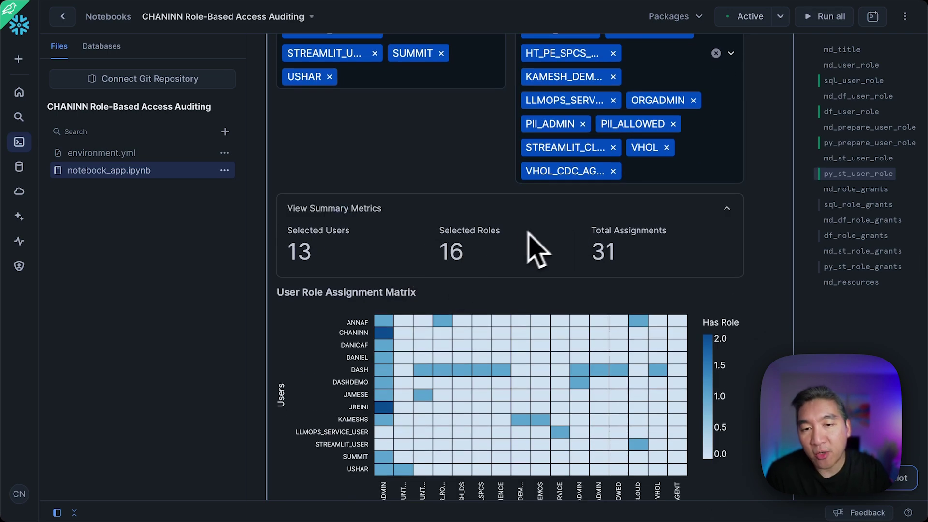
{"action": "scroll", "coordinate": [478, 181], "scroll_direction": "up", "scroll_amount": 3}
{"action": "scroll", "coordinate": [471, 167], "scroll_direction": "up", "scroll_amount": 2}
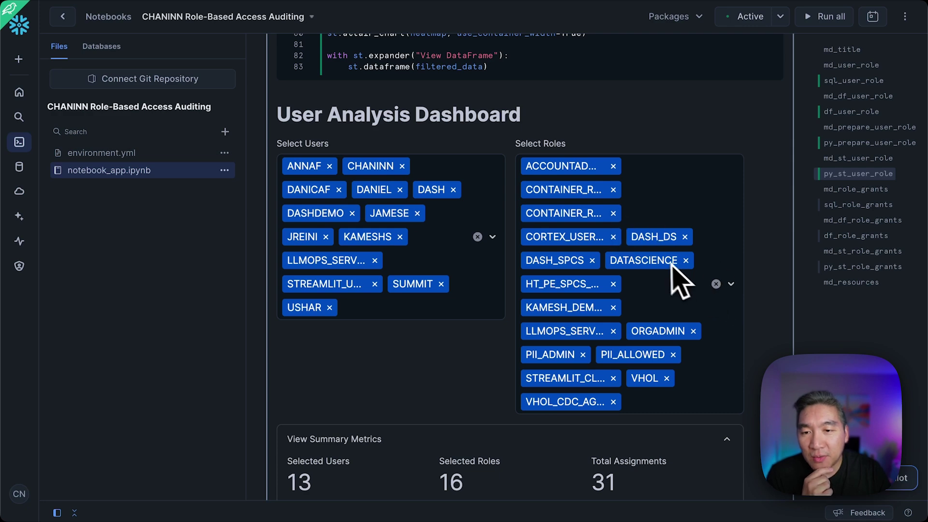
{"action": "scroll", "coordinate": [689, 371], "scroll_direction": "down", "scroll_amount": 3}
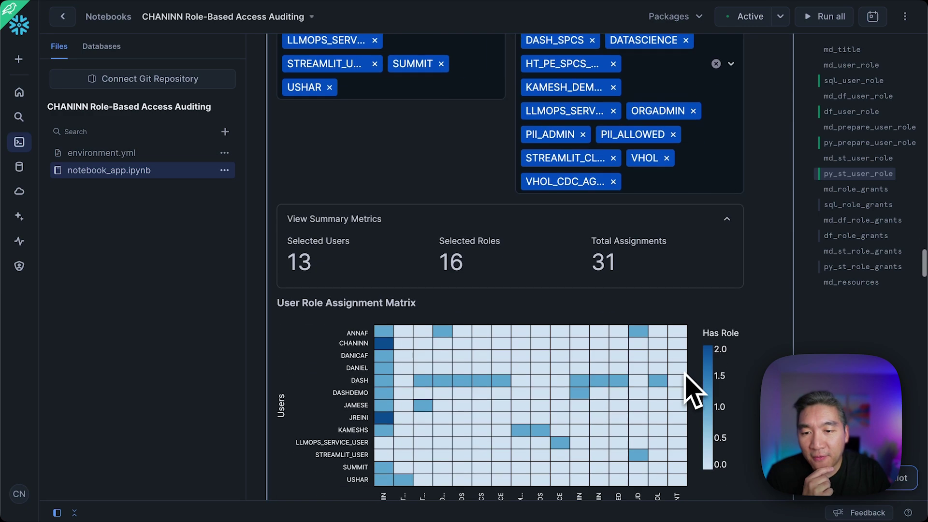
{"action": "left_click", "coordinate": [613, 181]}
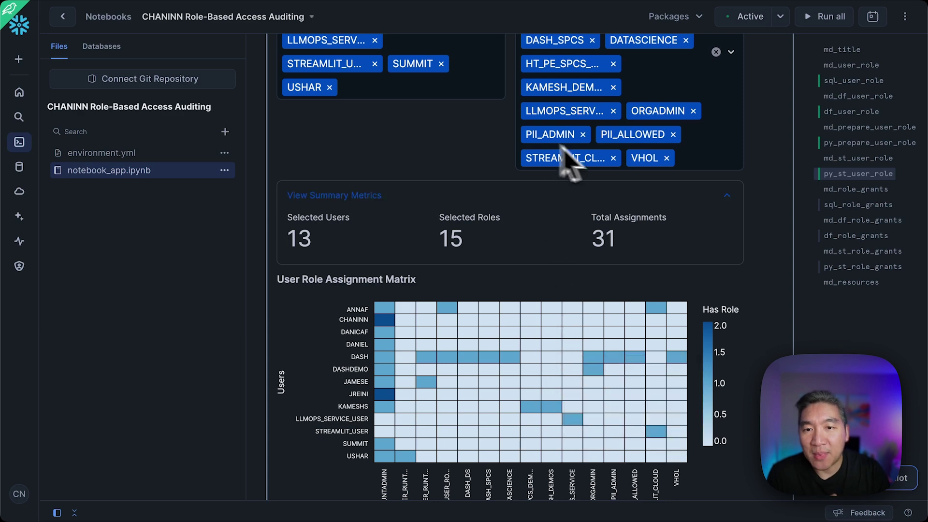
{"action": "left_click", "coordinate": [666, 158]}
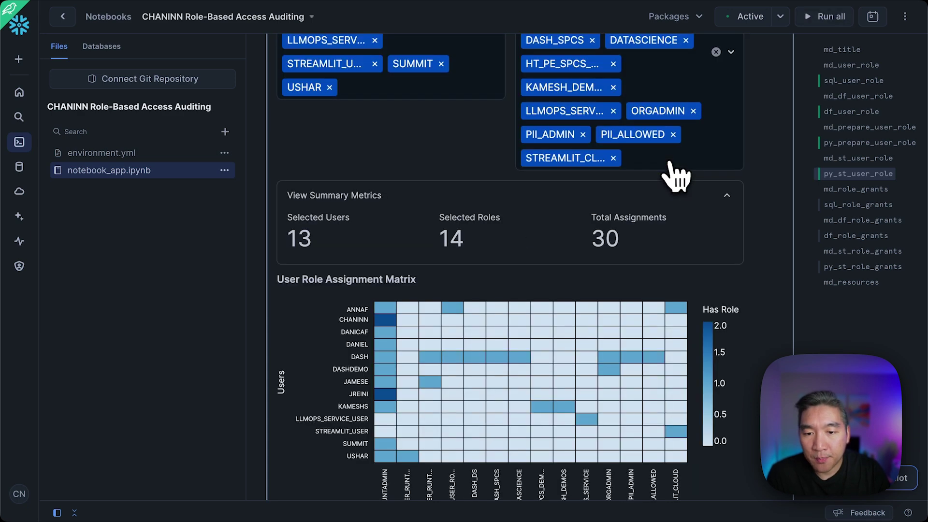
{"action": "scroll", "coordinate": [580, 311], "scroll_direction": "down", "scroll_amount": 3}
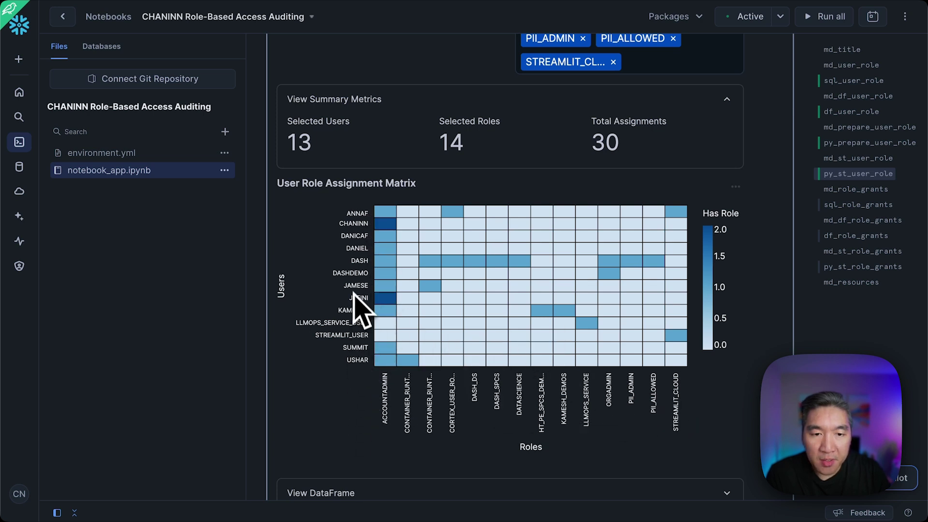
{"action": "mouse_move", "coordinate": [565, 273]}
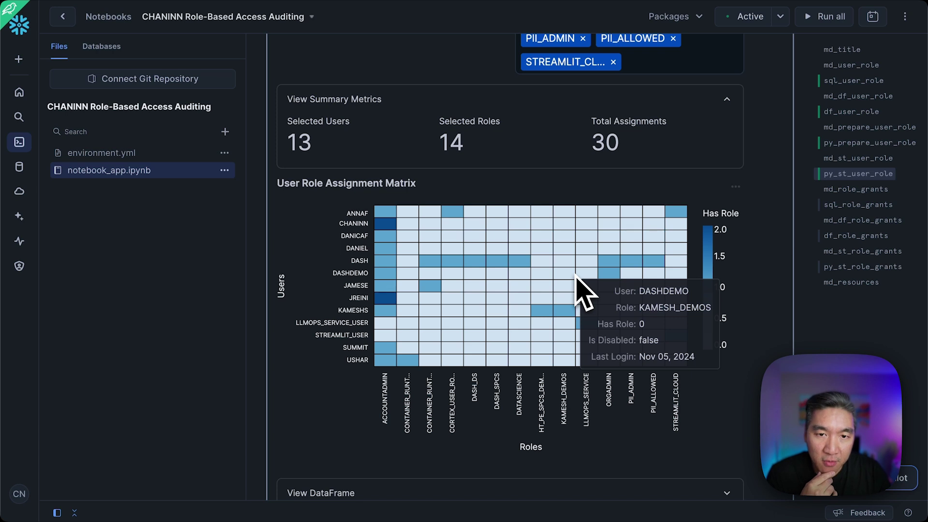
{"action": "scroll", "coordinate": [376, 188], "scroll_direction": "up", "scroll_amount": 3}
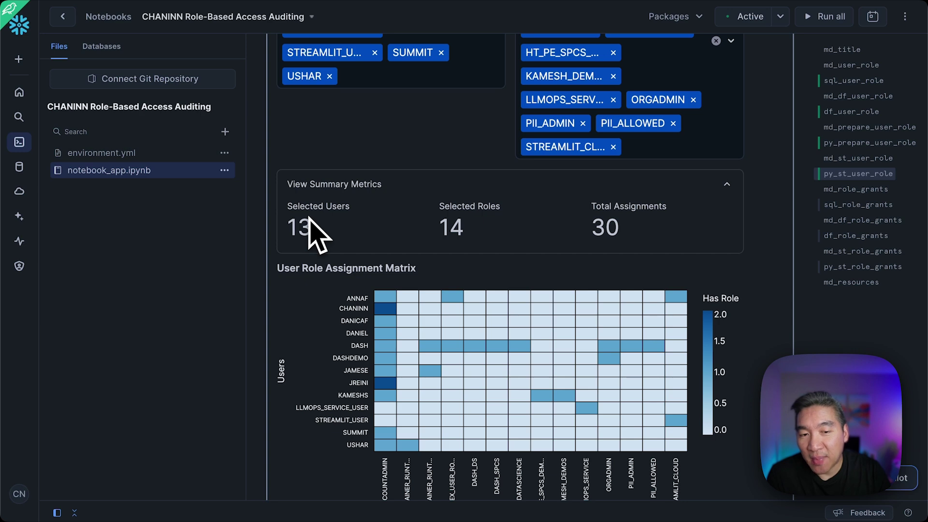
{"action": "scroll", "coordinate": [348, 290], "scroll_direction": "down", "scroll_amount": 3}
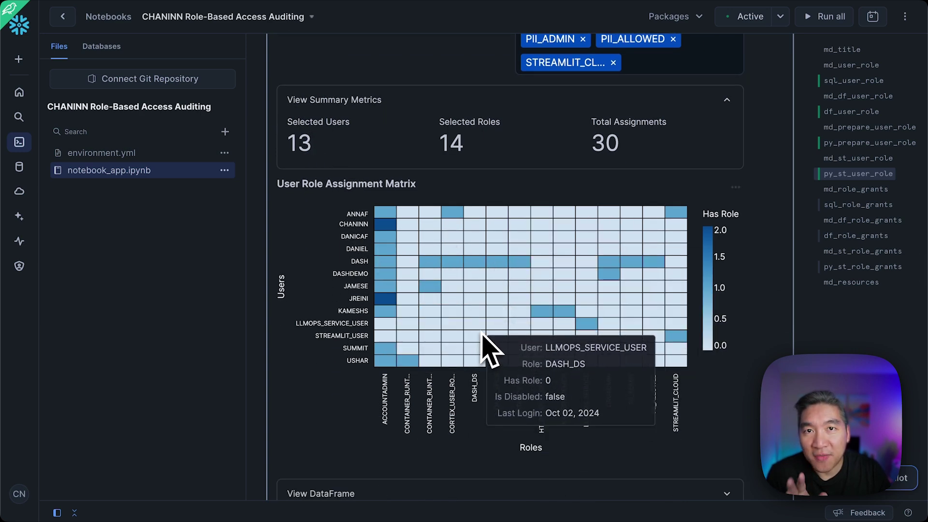
{"action": "scroll", "coordinate": [337, 276], "scroll_direction": "up", "scroll_amount": 2}
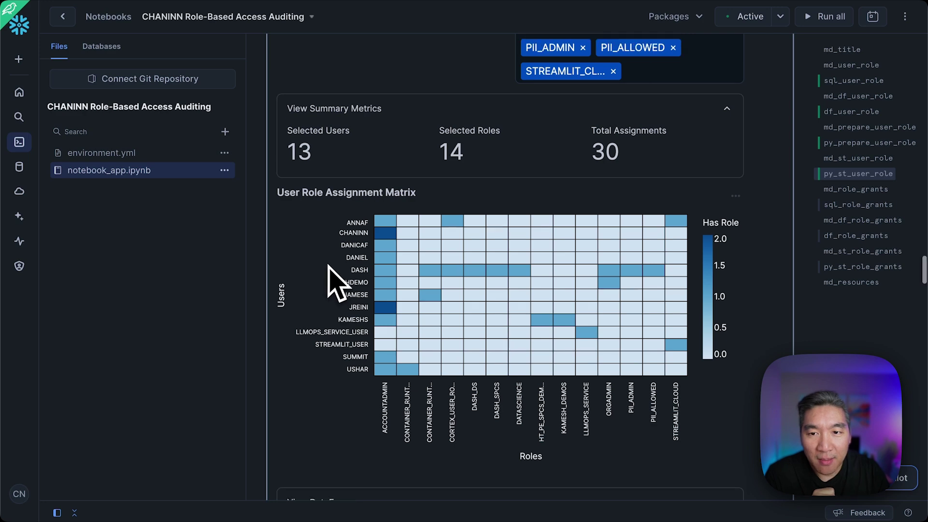
{"action": "left_click", "coordinate": [726, 167]}
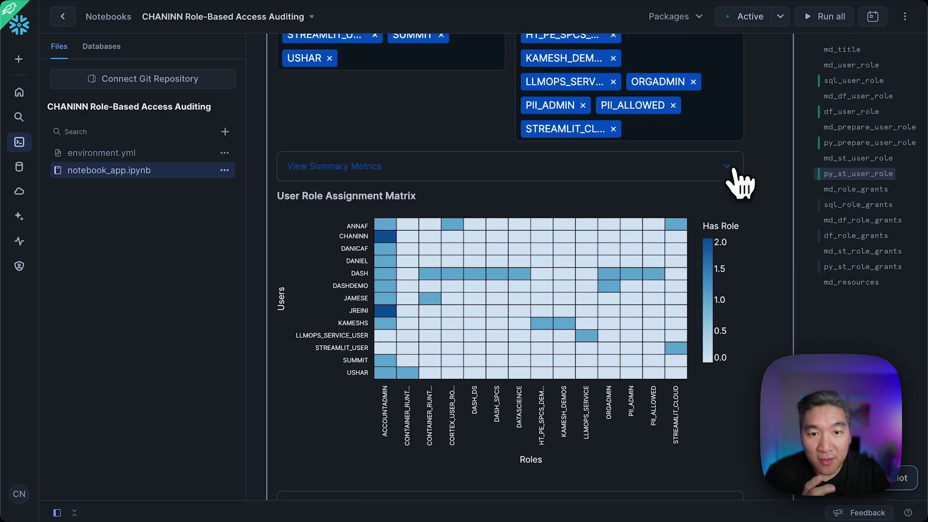
{"action": "left_click", "coordinate": [726, 165]}
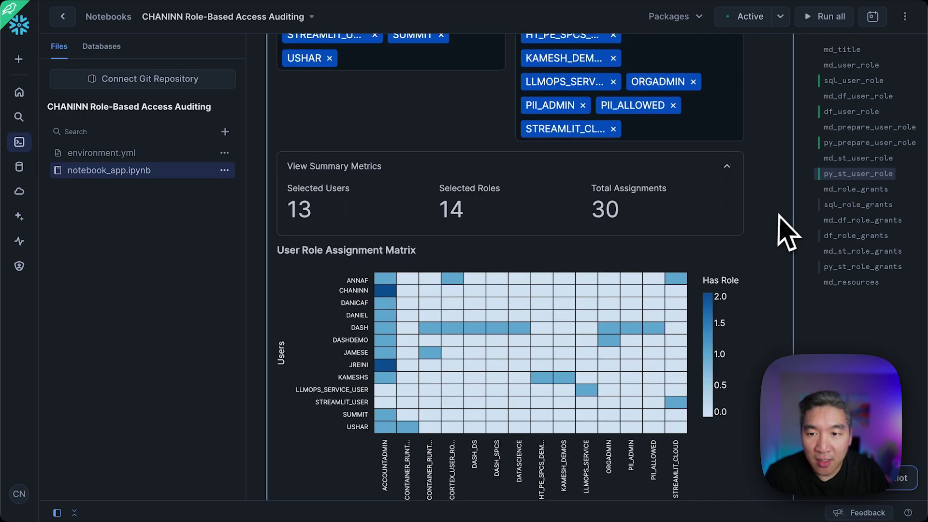
{"action": "scroll", "coordinate": [779, 232], "scroll_direction": "down", "scroll_amount": 5}
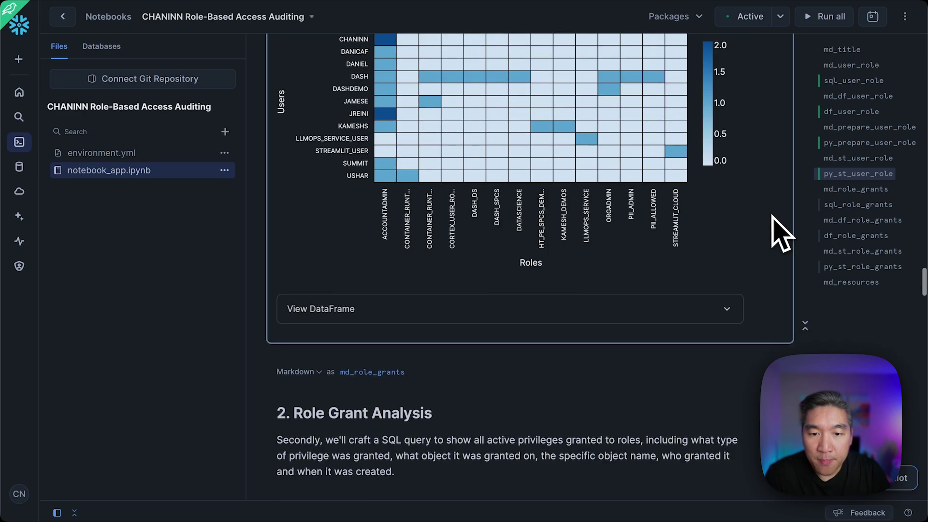
Drop KAMESH_DEMOS and another role, leaving 12 roles, and expand the View DataFrame table.
{"action": "left_click", "coordinate": [727, 309]}
{"action": "scroll", "coordinate": [725, 363], "scroll_direction": "down", "scroll_amount": 2}
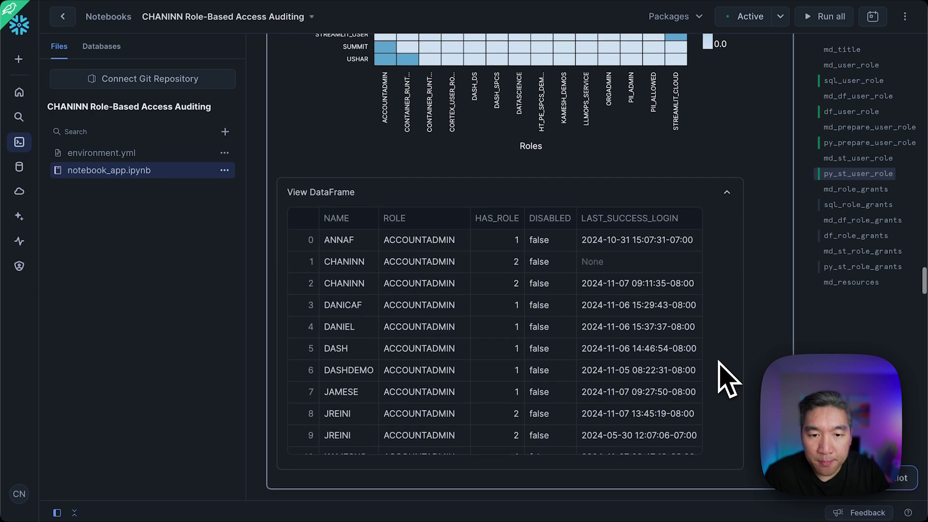
{"action": "scroll", "coordinate": [725, 363], "scroll_direction": "up", "scroll_amount": 8}
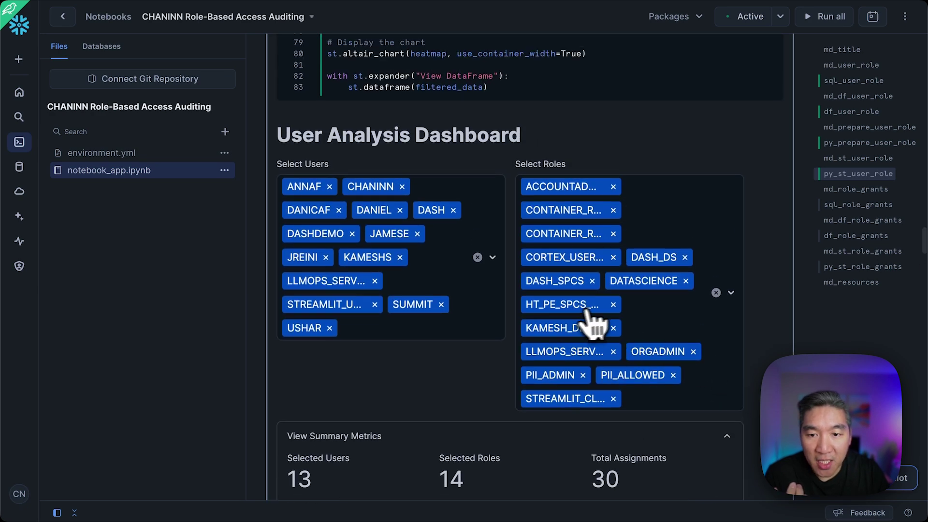
{"action": "left_click", "coordinate": [613, 305]}
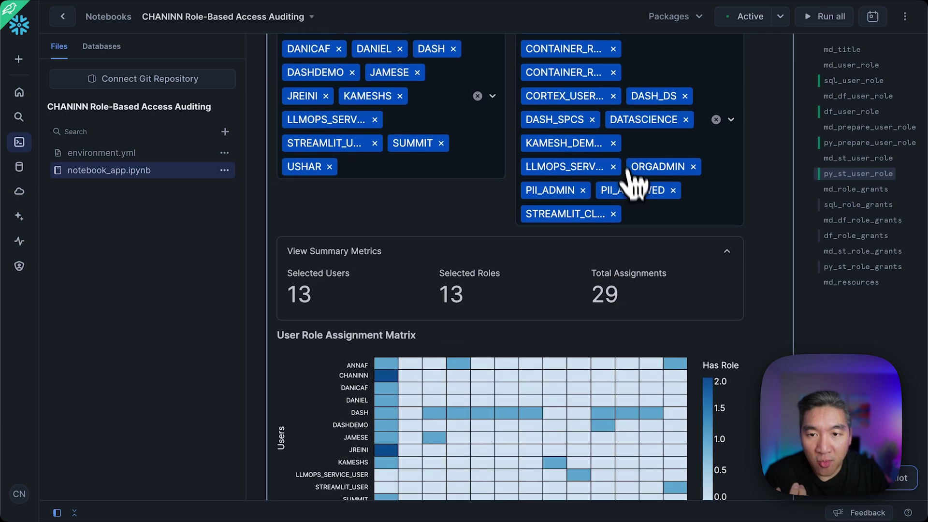
{"action": "left_click", "coordinate": [613, 143]}
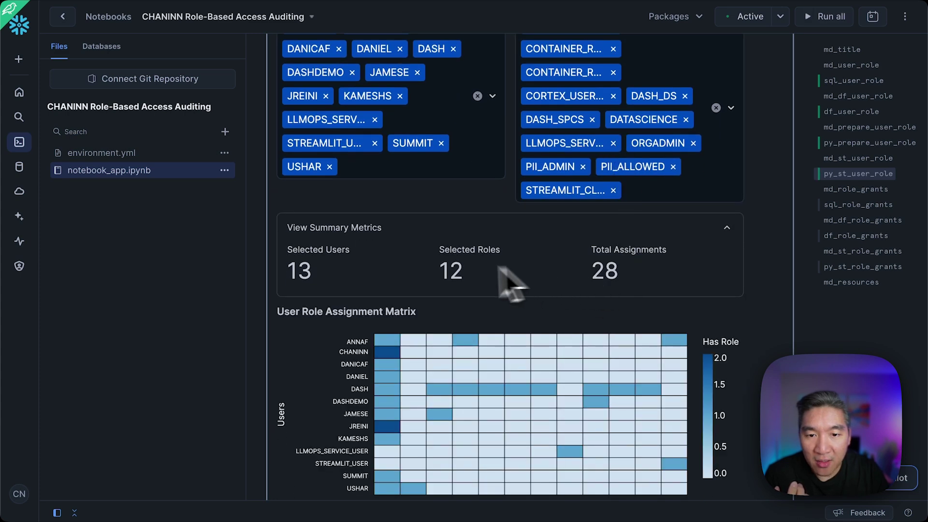
{"action": "scroll", "coordinate": [634, 305], "scroll_direction": "down", "scroll_amount": 6}
{"action": "scroll", "coordinate": [635, 304], "scroll_direction": "down", "scroll_amount": 4}
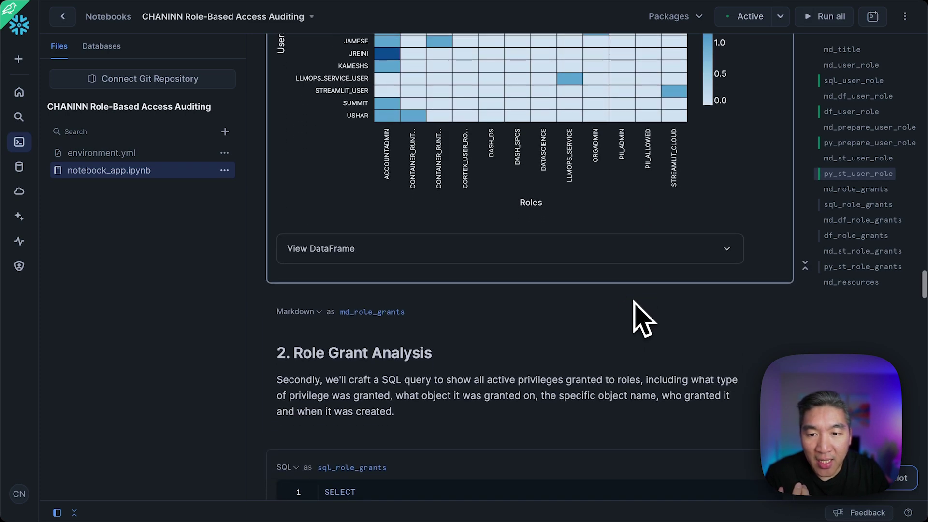
{"action": "left_click", "coordinate": [641, 250]}
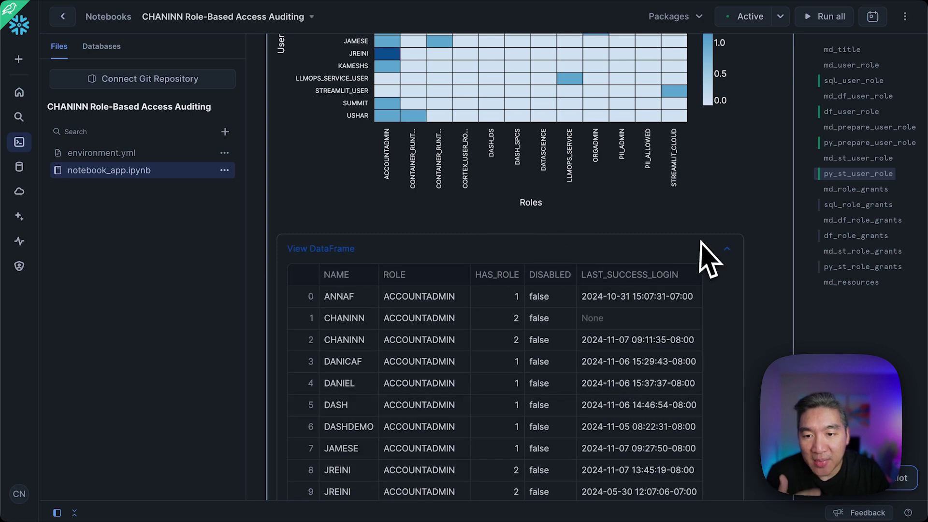
{"action": "scroll", "coordinate": [739, 314], "scroll_direction": "up", "scroll_amount": 10}
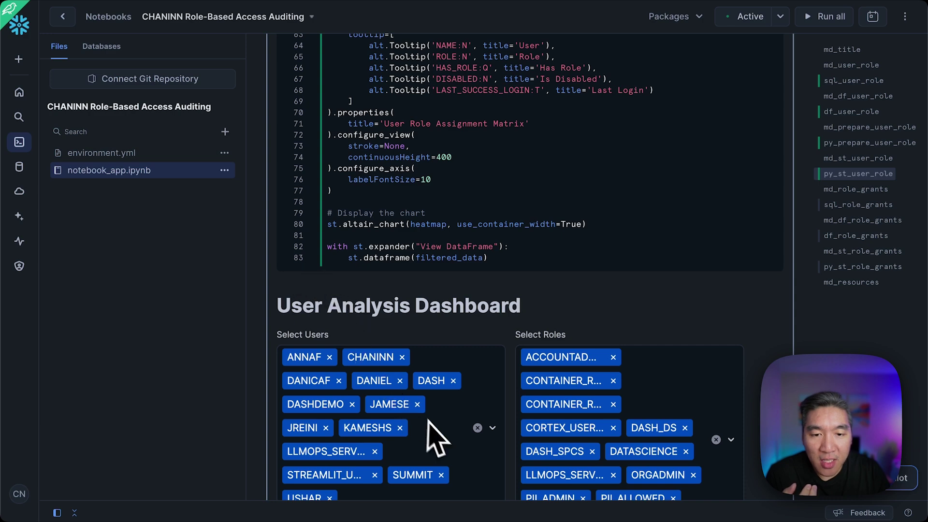
{"action": "scroll", "coordinate": [435, 421], "scroll_direction": "down", "scroll_amount": 8}
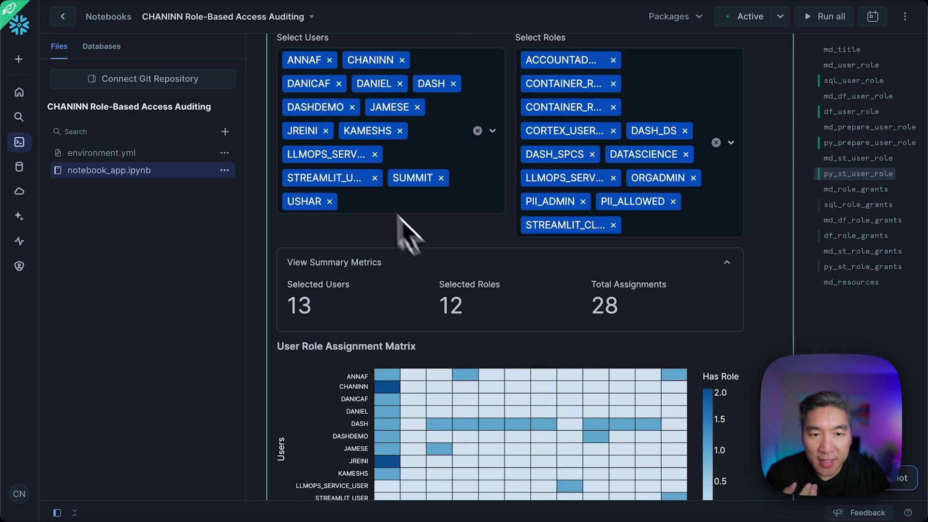
{"action": "scroll", "coordinate": [350, 194], "scroll_direction": "up", "scroll_amount": 10}
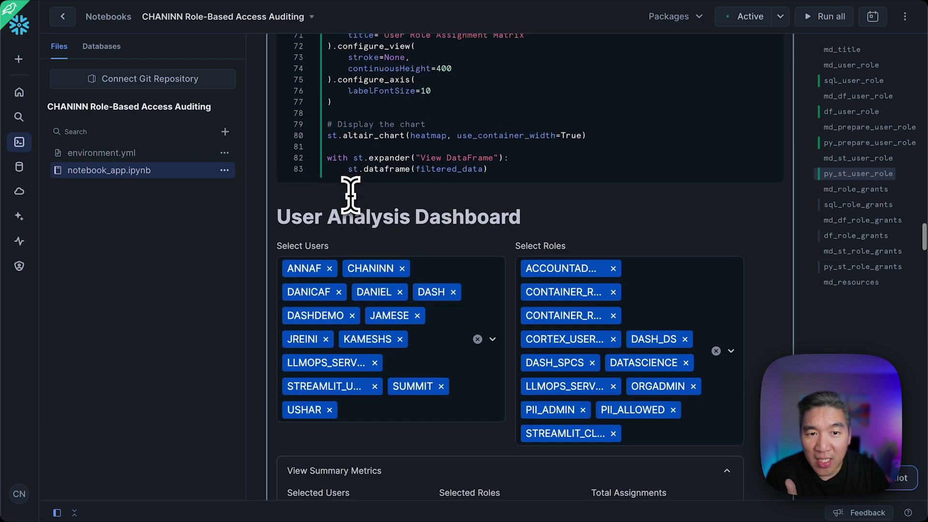
{"action": "scroll", "coordinate": [351, 194], "scroll_direction": "up", "scroll_amount": 8}
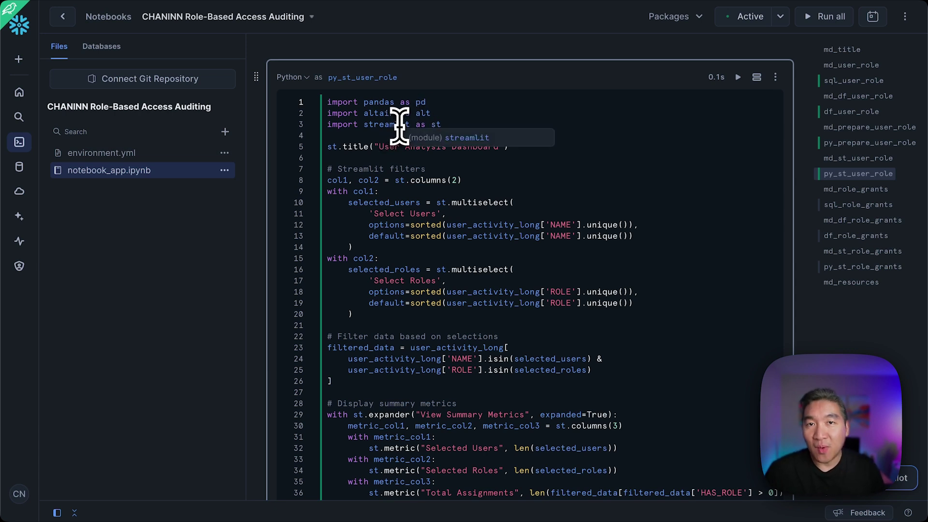
{"action": "scroll", "coordinate": [391, 182], "scroll_direction": "down", "scroll_amount": 2}
{"action": "scroll", "coordinate": [392, 181], "scroll_direction": "down", "scroll_amount": 1}
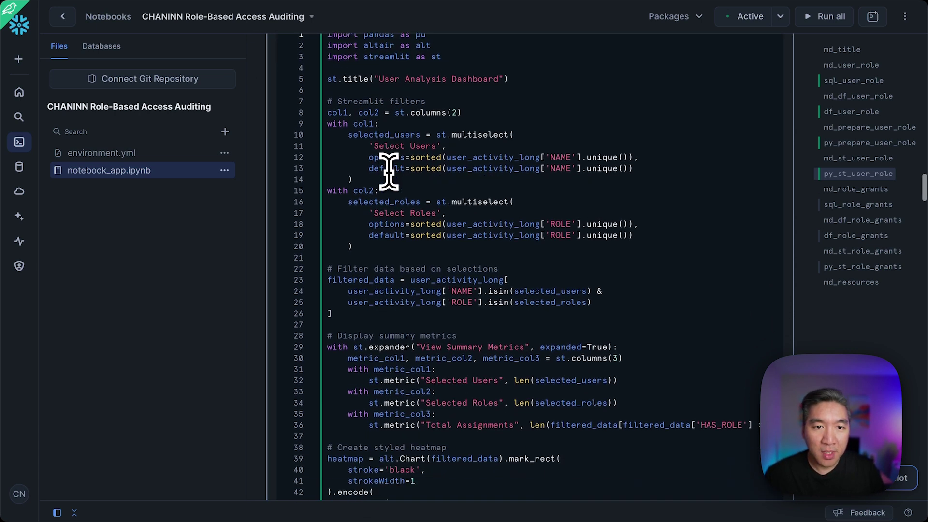
{"action": "left_click_drag", "start_coordinate": [328, 79], "coordinate": [453, 80]}
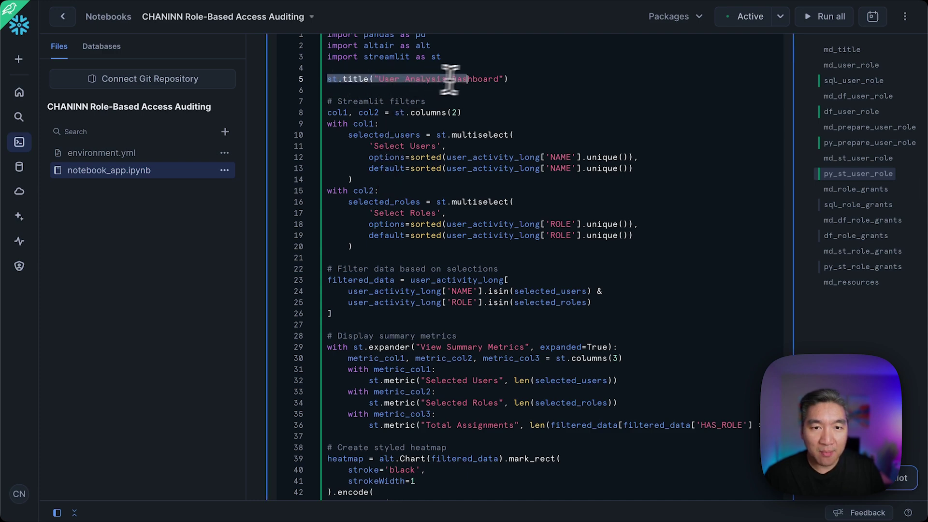
{"action": "scroll", "coordinate": [462, 167], "scroll_direction": "down", "scroll_amount": 5}
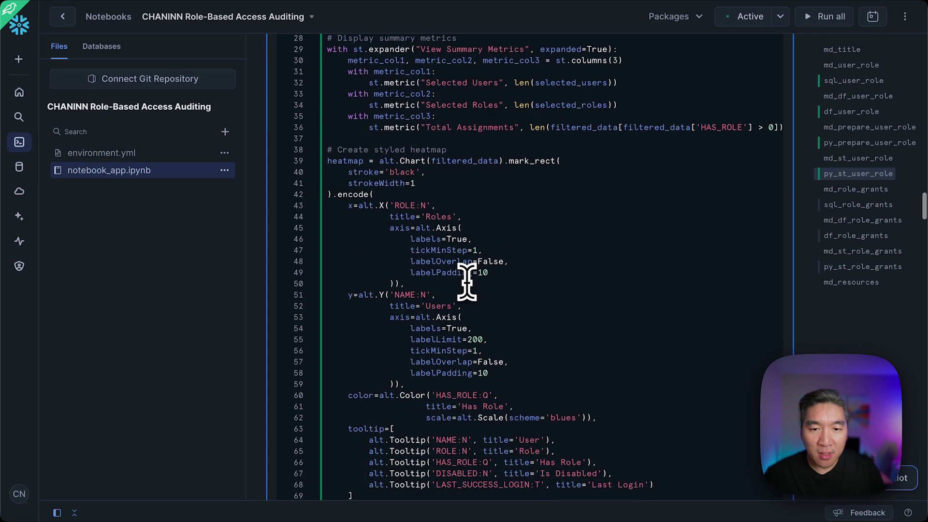
{"action": "scroll", "coordinate": [464, 268], "scroll_direction": "down", "scroll_amount": 5}
{"action": "scroll", "coordinate": [467, 281], "scroll_direction": "down", "scroll_amount": 2}
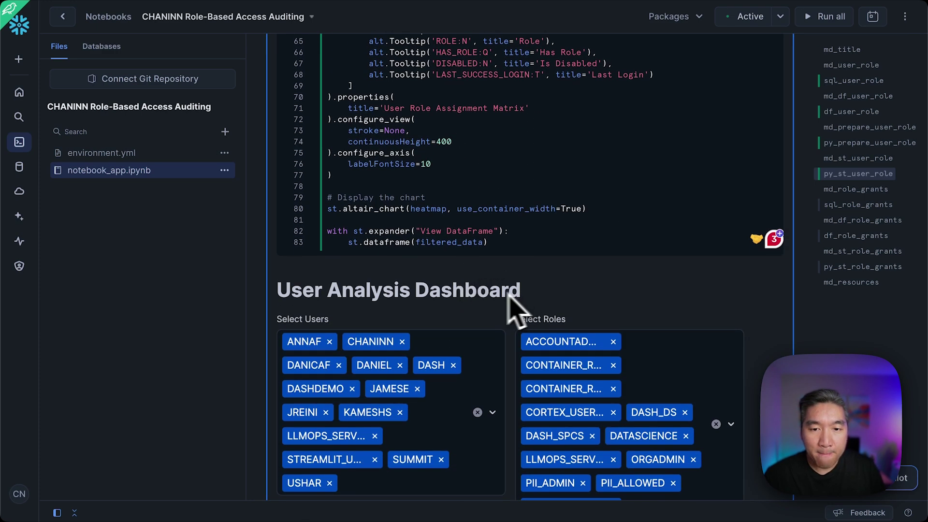
{"action": "scroll", "coordinate": [464, 211], "scroll_direction": "up", "scroll_amount": 5}
{"action": "scroll", "coordinate": [464, 210], "scroll_direction": "up", "scroll_amount": 4}
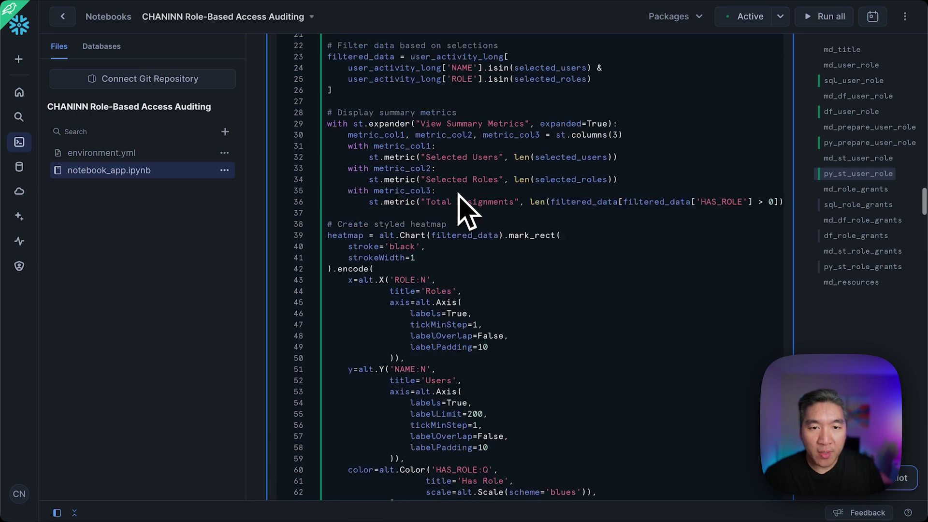
{"action": "scroll", "coordinate": [464, 211], "scroll_direction": "up", "scroll_amount": 3}
{"action": "scroll", "coordinate": [464, 210], "scroll_direction": "up", "scroll_amount": 2}
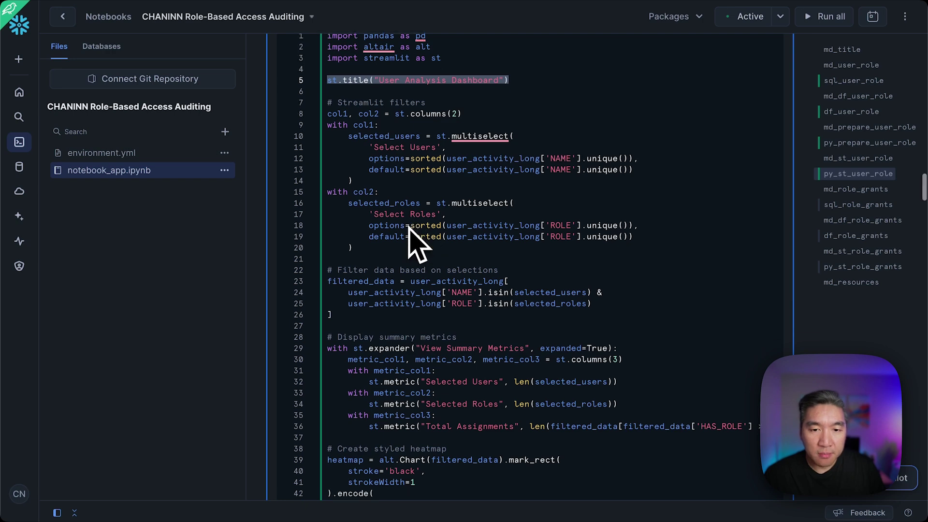
{"action": "scroll", "coordinate": [413, 239], "scroll_direction": "down", "scroll_amount": 3}
{"action": "scroll", "coordinate": [413, 239], "scroll_direction": "down", "scroll_amount": 3}
{"action": "scroll", "coordinate": [413, 242], "scroll_direction": "down", "scroll_amount": 1}
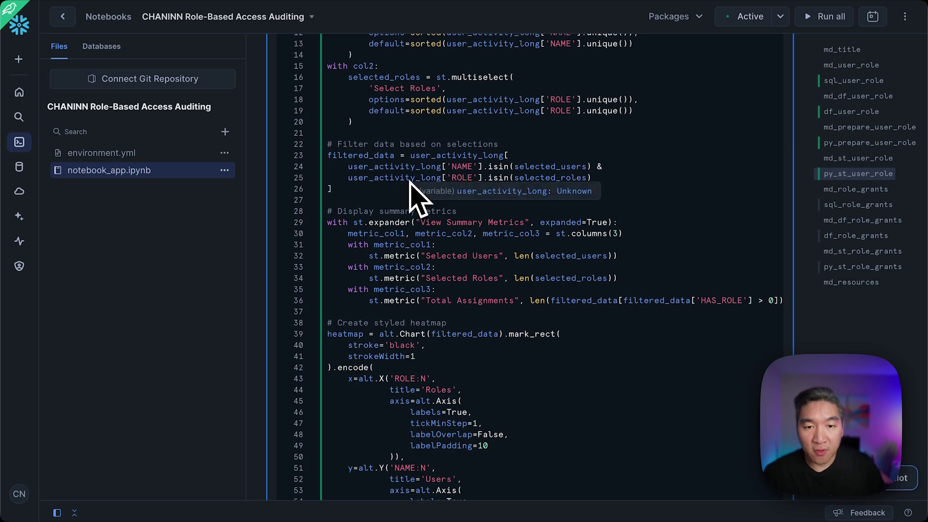
{"action": "scroll", "coordinate": [377, 188], "scroll_direction": "down", "scroll_amount": 2}
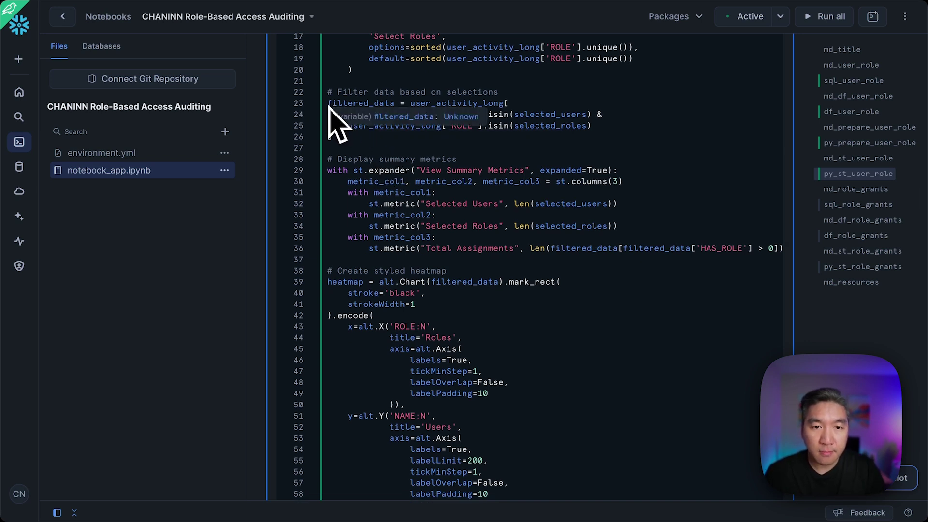
{"action": "scroll", "coordinate": [410, 147], "scroll_direction": "down", "scroll_amount": 3}
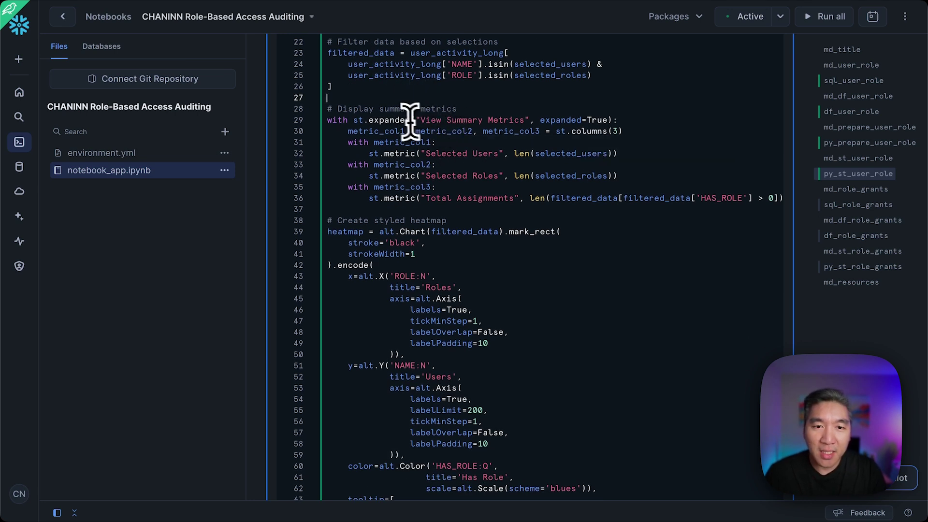
{"action": "scroll", "coordinate": [464, 276], "scroll_direction": "down", "scroll_amount": 3}
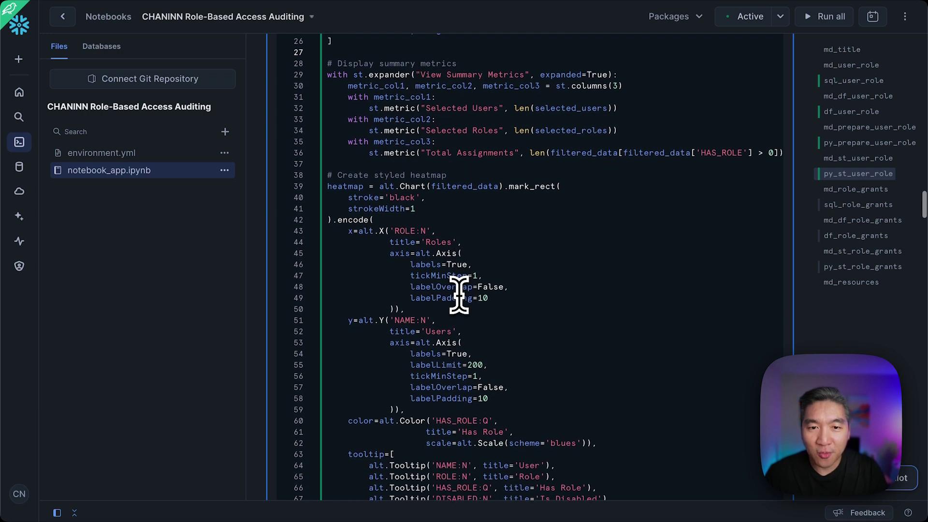
{"action": "scroll", "coordinate": [448, 171], "scroll_direction": "down", "scroll_amount": 3}
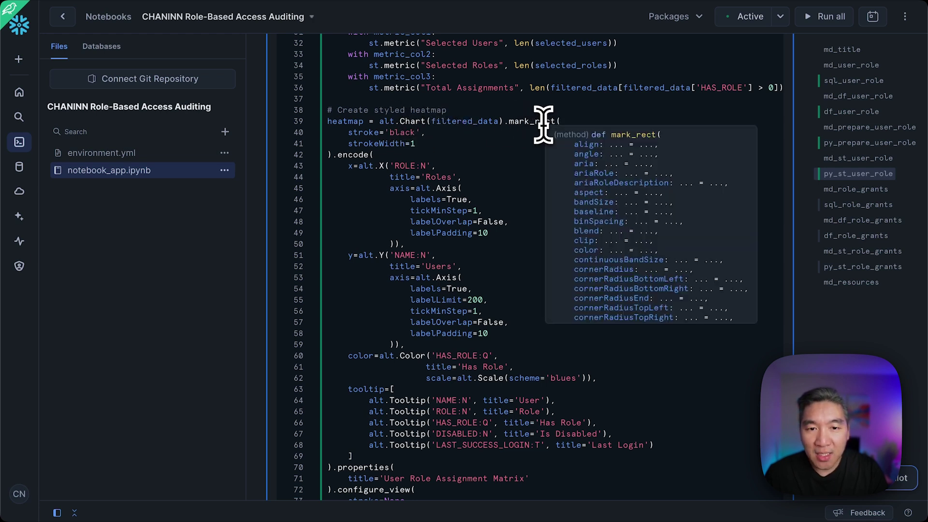
{"action": "scroll", "coordinate": [460, 168], "scroll_direction": "down", "scroll_amount": 3}
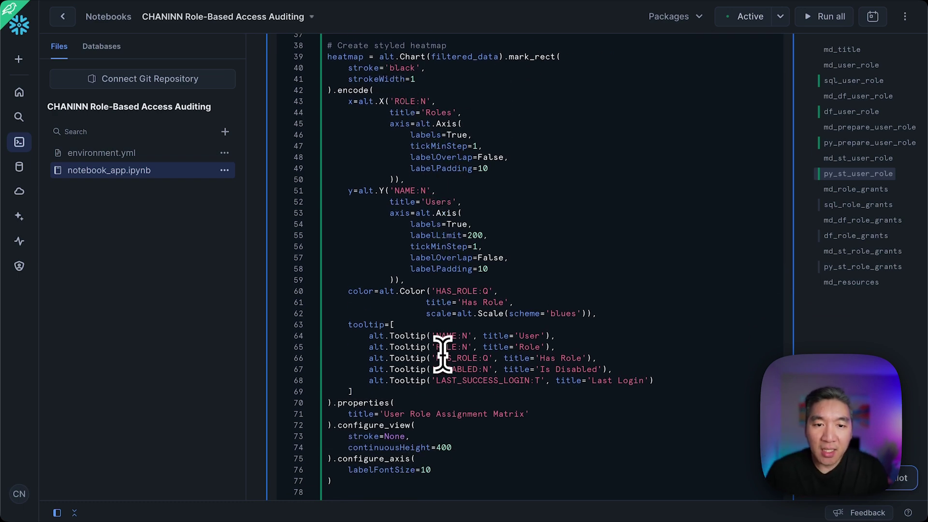
{"action": "scroll", "coordinate": [442, 353], "scroll_direction": "down", "scroll_amount": 4}
{"action": "scroll", "coordinate": [446, 348], "scroll_direction": "down", "scroll_amount": 6}
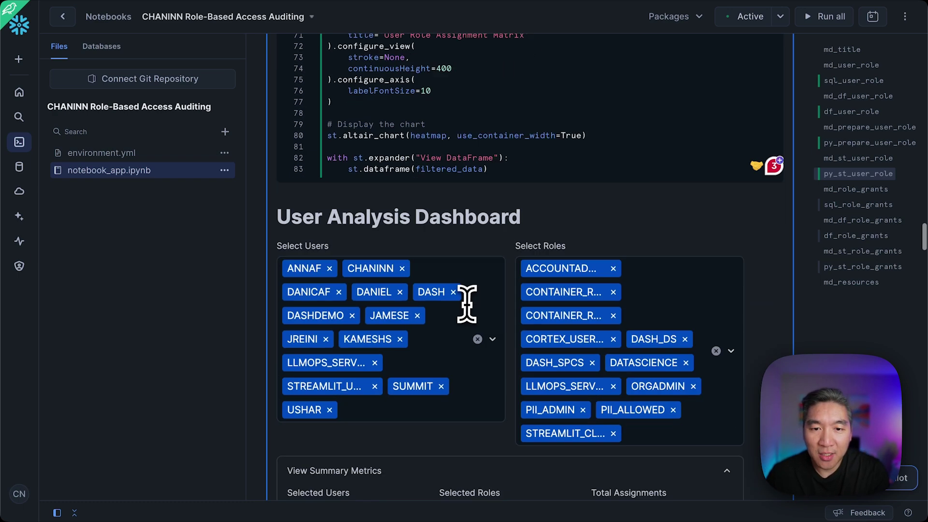
{"action": "scroll", "coordinate": [467, 303], "scroll_direction": "down", "scroll_amount": 8}
{"action": "scroll", "coordinate": [468, 303], "scroll_direction": "down", "scroll_amount": 3}
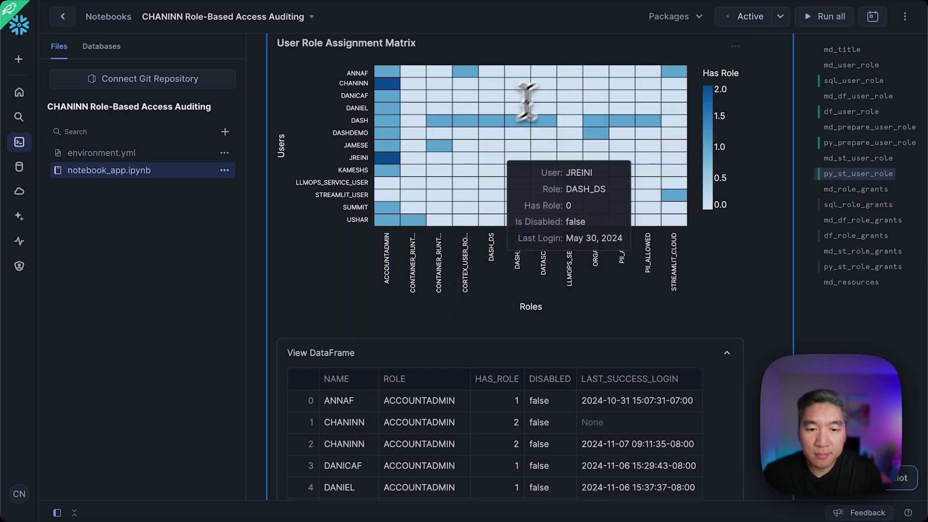
{"action": "scroll", "coordinate": [554, 150], "scroll_direction": "up", "scroll_amount": 4}
{"action": "scroll", "coordinate": [554, 150], "scroll_direction": "up", "scroll_amount": 4}
{"action": "scroll", "coordinate": [555, 151], "scroll_direction": "up", "scroll_amount": 4}
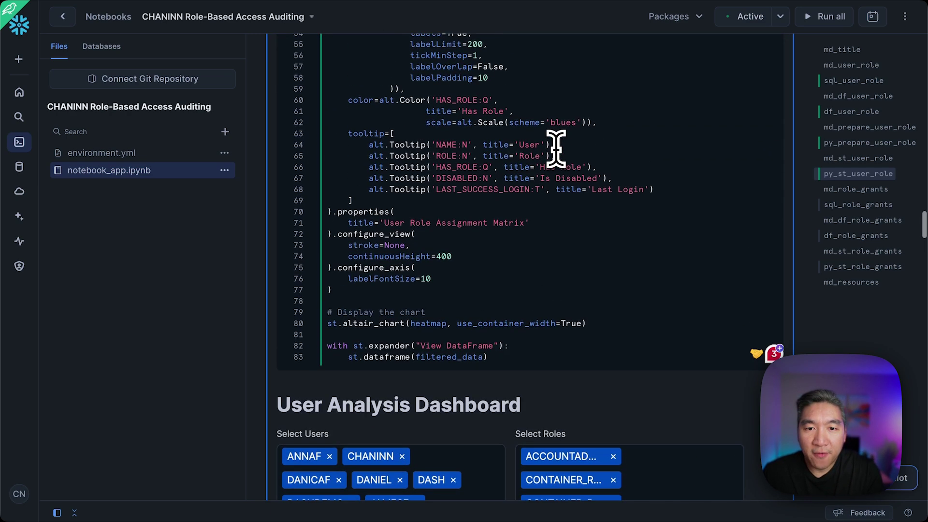
{"action": "scroll", "coordinate": [526, 240], "scroll_direction": "up", "scroll_amount": 3}
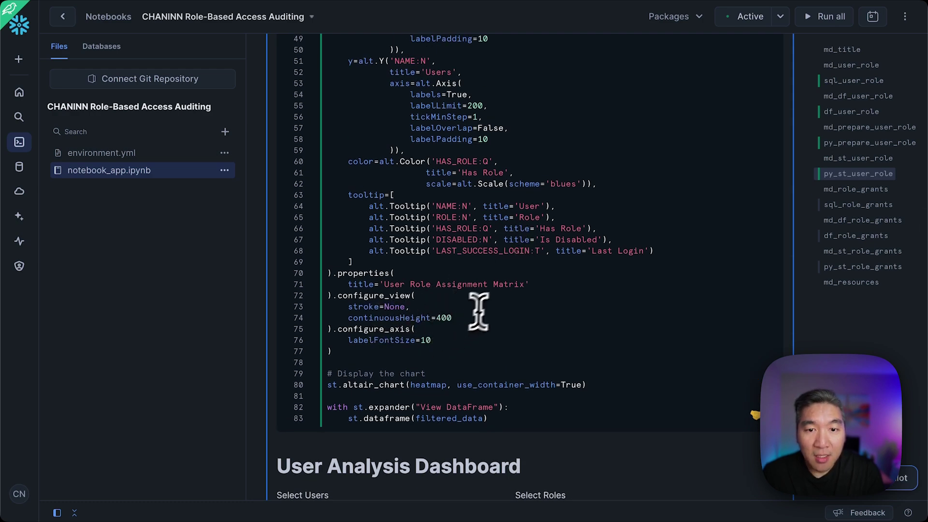
{"action": "scroll", "coordinate": [434, 328], "scroll_direction": "up", "scroll_amount": 5}
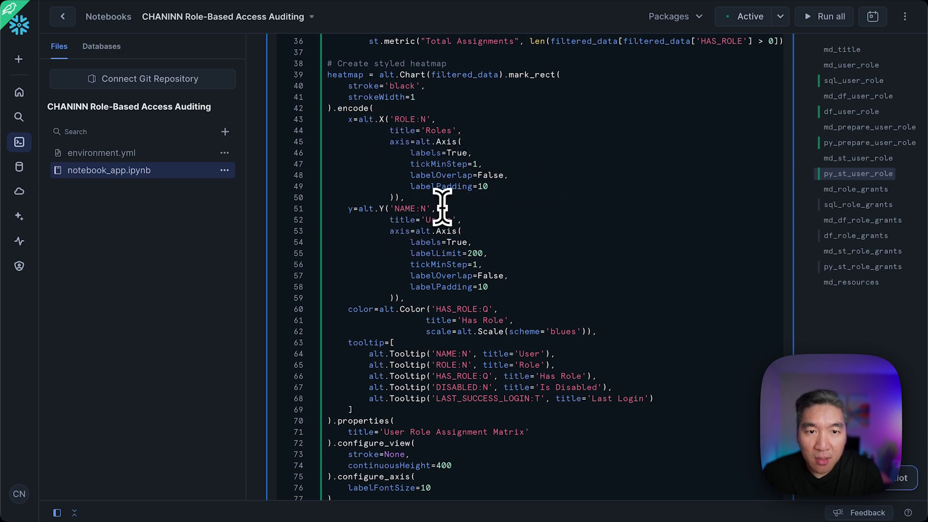
{"action": "scroll", "coordinate": [442, 208], "scroll_direction": "up", "scroll_amount": 3}
{"action": "scroll", "coordinate": [442, 208], "scroll_direction": "down", "scroll_amount": 4}
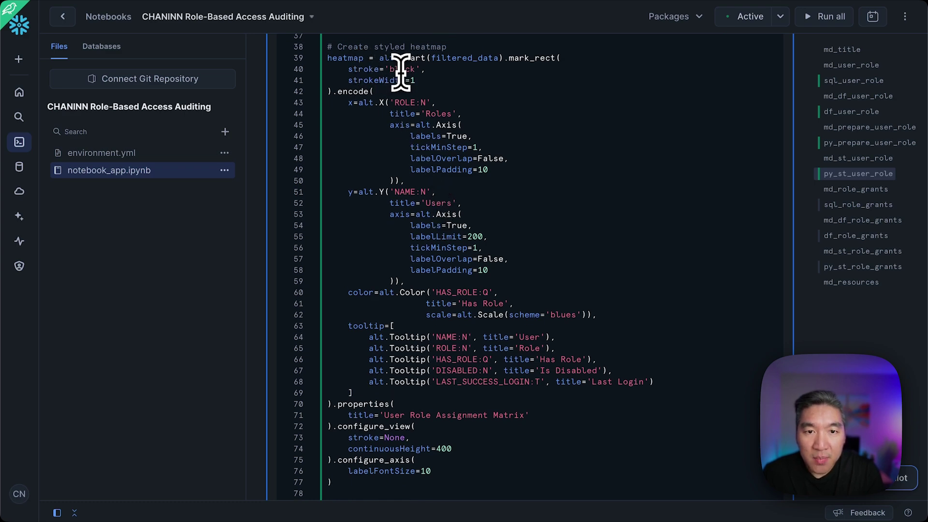
{"action": "scroll", "coordinate": [497, 164], "scroll_direction": "down", "scroll_amount": 10}
{"action": "scroll", "coordinate": [498, 163], "scroll_direction": "down", "scroll_amount": 8}
{"action": "scroll", "coordinate": [498, 163], "scroll_direction": "down", "scroll_amount": 4}
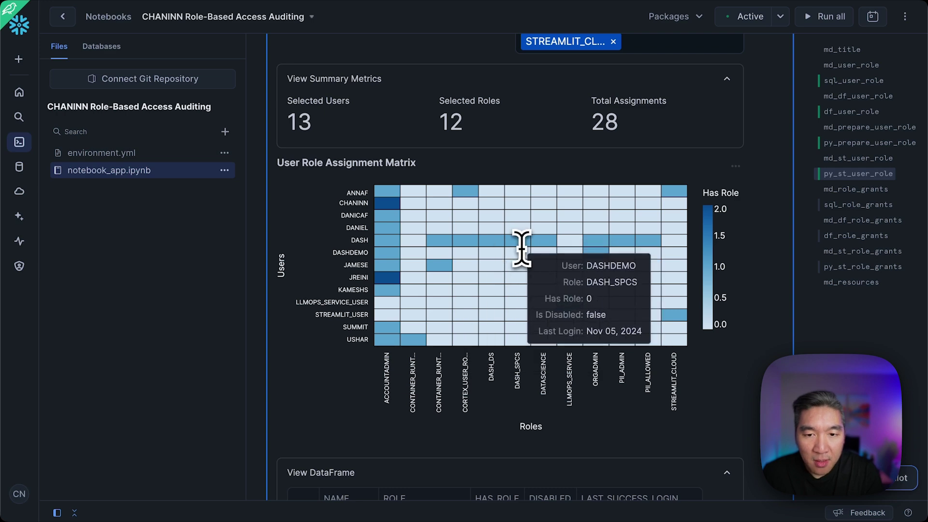
{"action": "scroll", "coordinate": [522, 290], "scroll_direction": "down", "scroll_amount": 5}
{"action": "scroll", "coordinate": [562, 333], "scroll_direction": "down", "scroll_amount": 4}
{"action": "scroll", "coordinate": [566, 363], "scroll_direction": "down", "scroll_amount": 3}
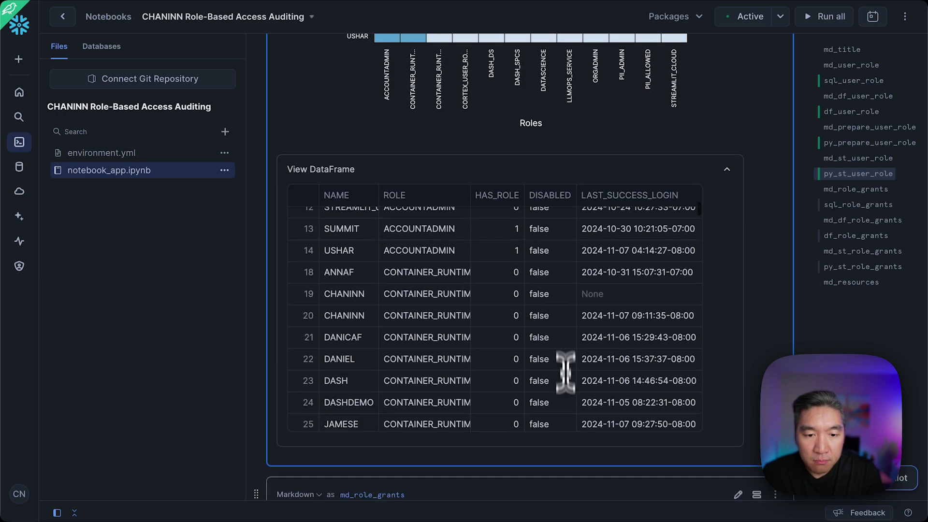
{"action": "scroll", "coordinate": [594, 464], "scroll_direction": "down", "scroll_amount": 4}
{"action": "scroll", "coordinate": [594, 464], "scroll_direction": "down", "scroll_amount": 5}
{"action": "scroll", "coordinate": [580, 435], "scroll_direction": "down", "scroll_amount": 2}
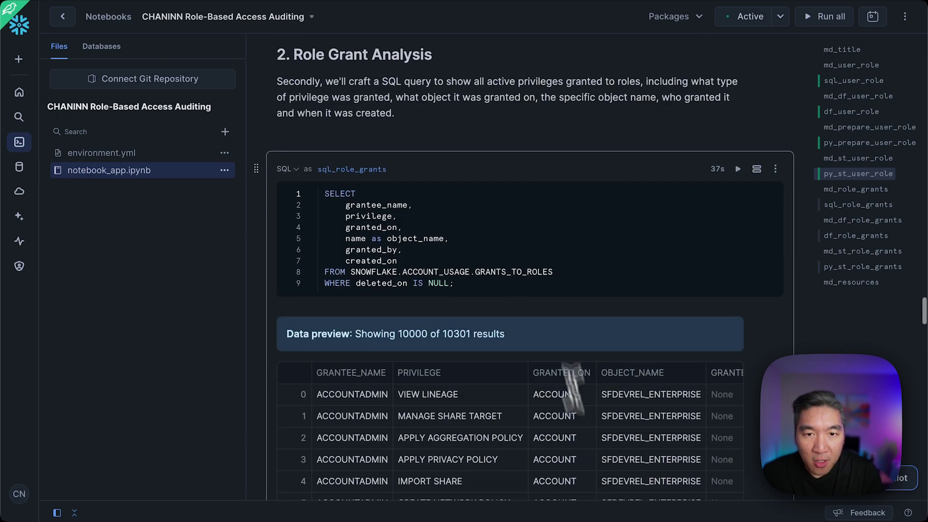
{"action": "scroll", "coordinate": [255, 135], "scroll_direction": "up", "scroll_amount": 1}
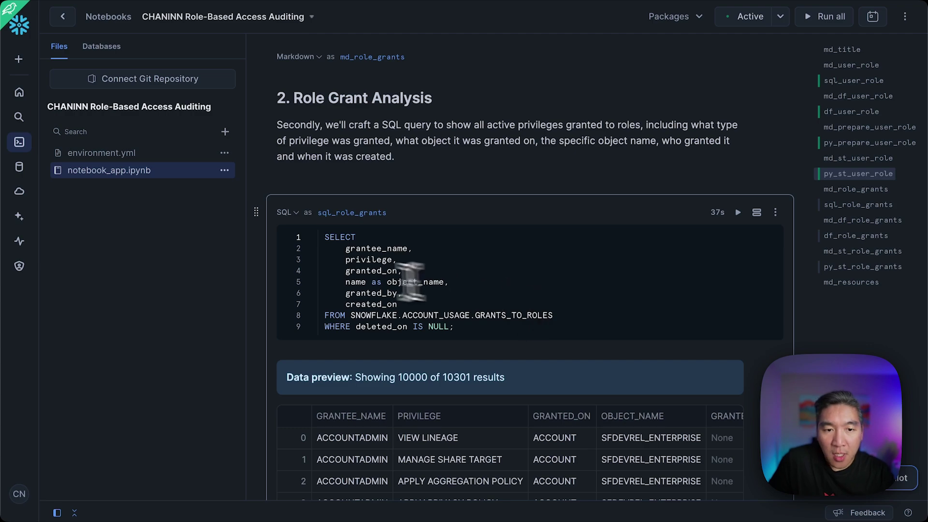
{"action": "scroll", "coordinate": [264, 277], "scroll_direction": "up", "scroll_amount": 5}
{"action": "scroll", "coordinate": [264, 278], "scroll_direction": "up", "scroll_amount": 5}
{"action": "scroll", "coordinate": [264, 278], "scroll_direction": "up", "scroll_amount": 5}
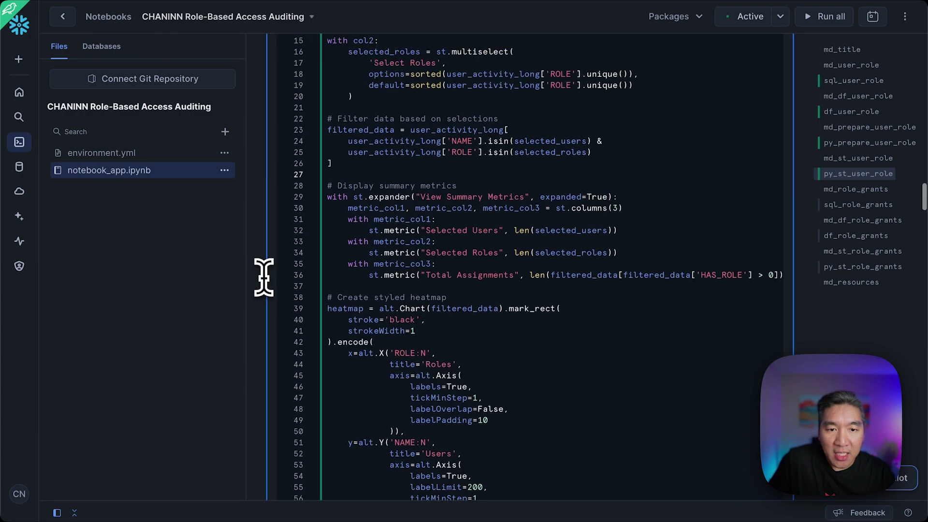
{"action": "scroll", "coordinate": [264, 277], "scroll_direction": "up", "scroll_amount": 5}
{"action": "scroll", "coordinate": [263, 278], "scroll_direction": "up", "scroll_amount": 5}
{"action": "scroll", "coordinate": [264, 277], "scroll_direction": "up", "scroll_amount": 5}
{"action": "scroll", "coordinate": [264, 277], "scroll_direction": "up", "scroll_amount": 5}
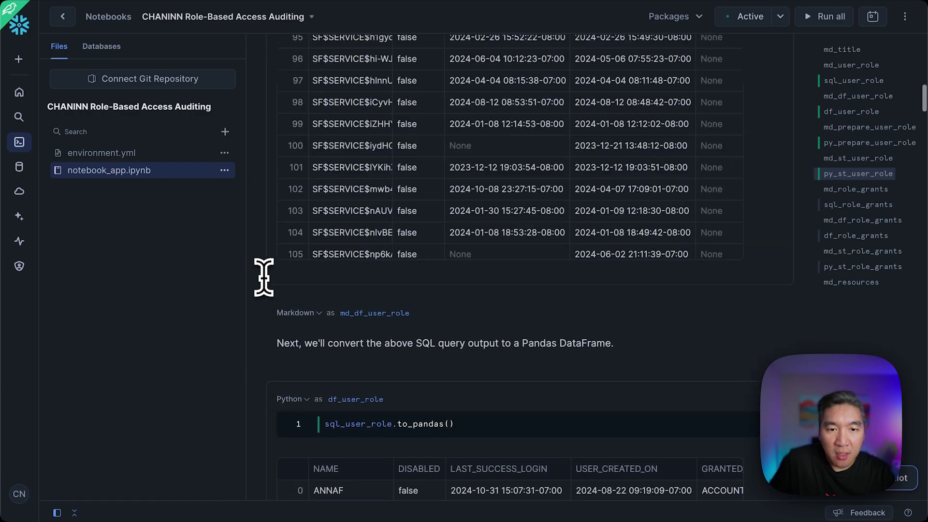
{"action": "scroll", "coordinate": [264, 278], "scroll_direction": "up", "scroll_amount": 5}
{"action": "scroll", "coordinate": [264, 278], "scroll_direction": "up", "scroll_amount": 5}
{"action": "scroll", "coordinate": [264, 278], "scroll_direction": "down", "scroll_amount": 3}
{"action": "scroll", "coordinate": [264, 277], "scroll_direction": "down", "scroll_amount": 1}
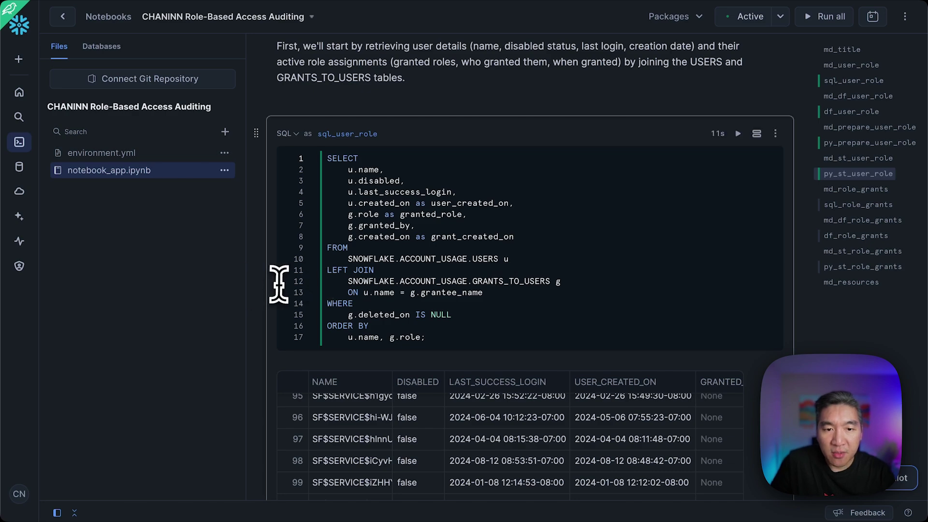
{"action": "scroll", "coordinate": [279, 283], "scroll_direction": "down", "scroll_amount": 8}
{"action": "scroll", "coordinate": [278, 284], "scroll_direction": "down", "scroll_amount": 8}
{"action": "scroll", "coordinate": [278, 284], "scroll_direction": "down", "scroll_amount": 8}
{"action": "scroll", "coordinate": [279, 283], "scroll_direction": "down", "scroll_amount": 8}
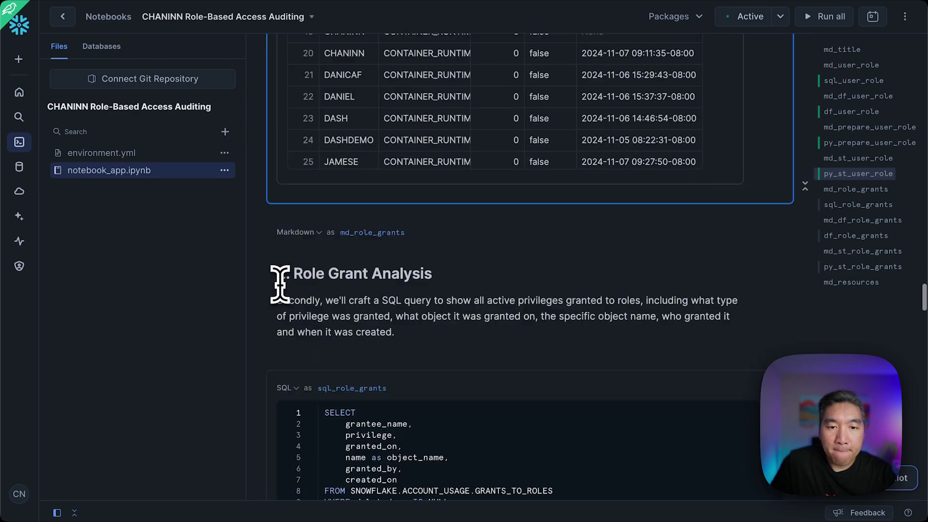
{"action": "scroll", "coordinate": [279, 284], "scroll_direction": "down", "scroll_amount": 6}
{"action": "scroll", "coordinate": [280, 283], "scroll_direction": "down", "scroll_amount": 3}
{"action": "scroll", "coordinate": [279, 284], "scroll_direction": "up", "scroll_amount": 3}
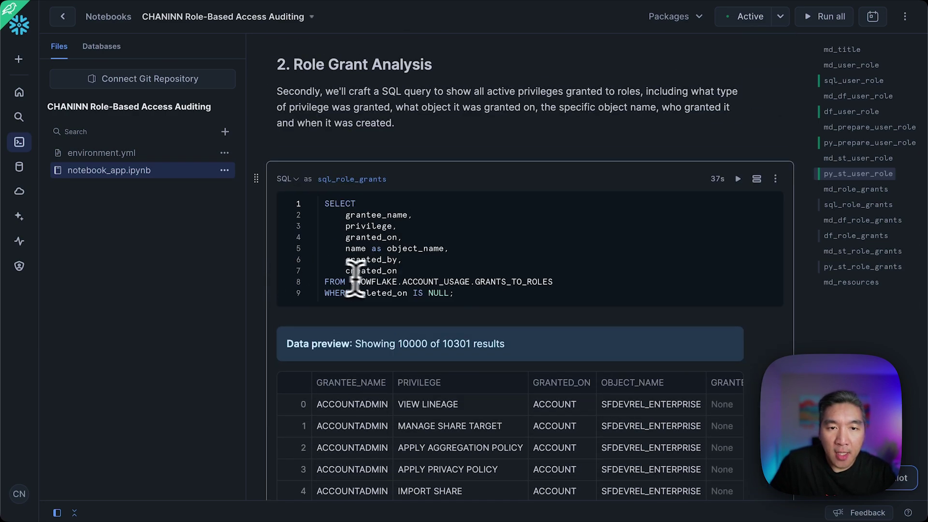
{"action": "left_click", "coordinate": [738, 178]}
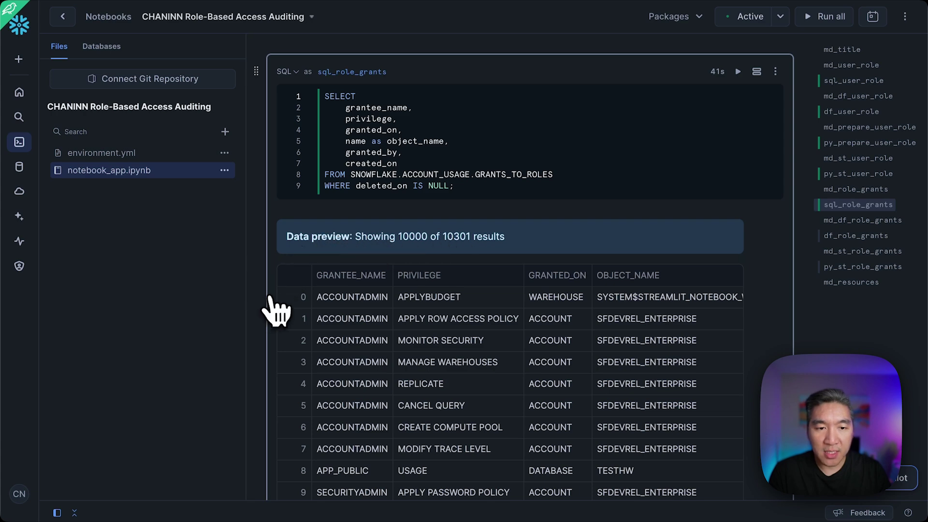
{"action": "scroll", "coordinate": [283, 312], "scroll_direction": "down", "scroll_amount": 3}
{"action": "scroll", "coordinate": [282, 312], "scroll_direction": "down", "scroll_amount": 2}
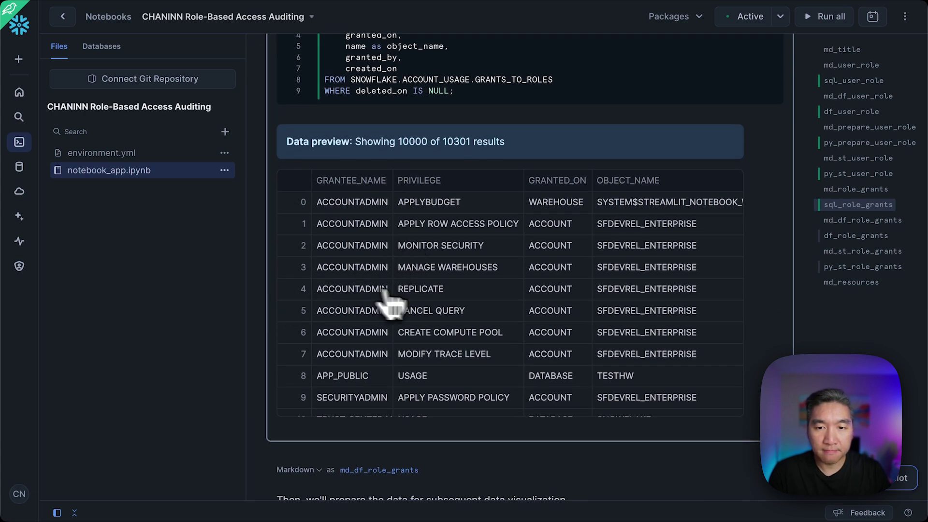
{"action": "scroll", "coordinate": [573, 327], "scroll_direction": "down", "scroll_amount": 3}
{"action": "scroll", "coordinate": [588, 327], "scroll_direction": "up", "scroll_amount": 3}
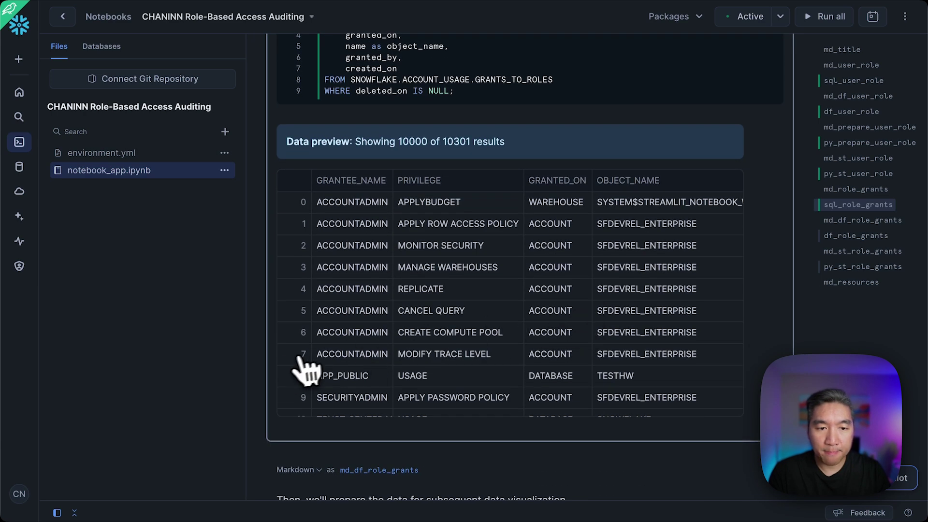
{"action": "scroll", "coordinate": [278, 377], "scroll_direction": "up", "scroll_amount": 3}
{"action": "scroll", "coordinate": [277, 377], "scroll_direction": "up", "scroll_amount": 4}
{"action": "scroll", "coordinate": [277, 377], "scroll_direction": "up", "scroll_amount": 1}
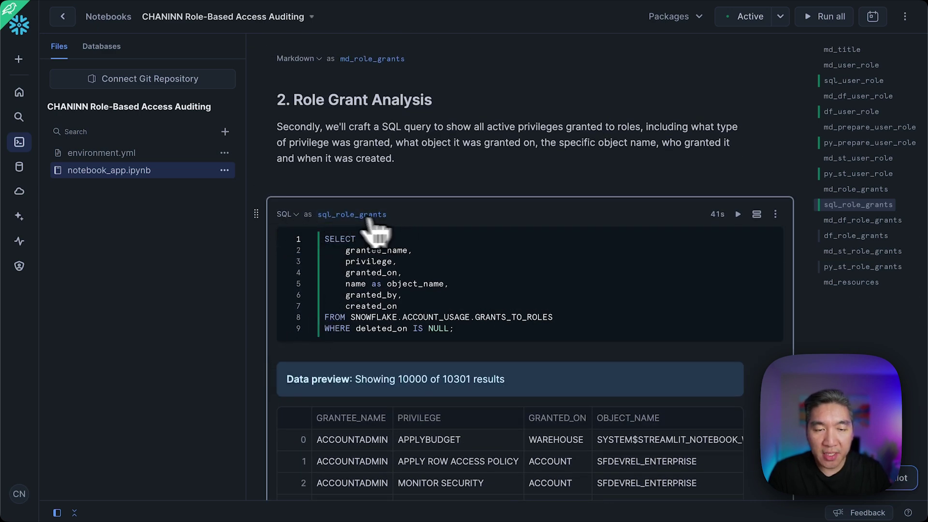
{"action": "scroll", "coordinate": [278, 286], "scroll_direction": "down", "scroll_amount": 2}
{"action": "scroll", "coordinate": [278, 292], "scroll_direction": "down", "scroll_amount": 5}
{"action": "scroll", "coordinate": [278, 292], "scroll_direction": "down", "scroll_amount": 3}
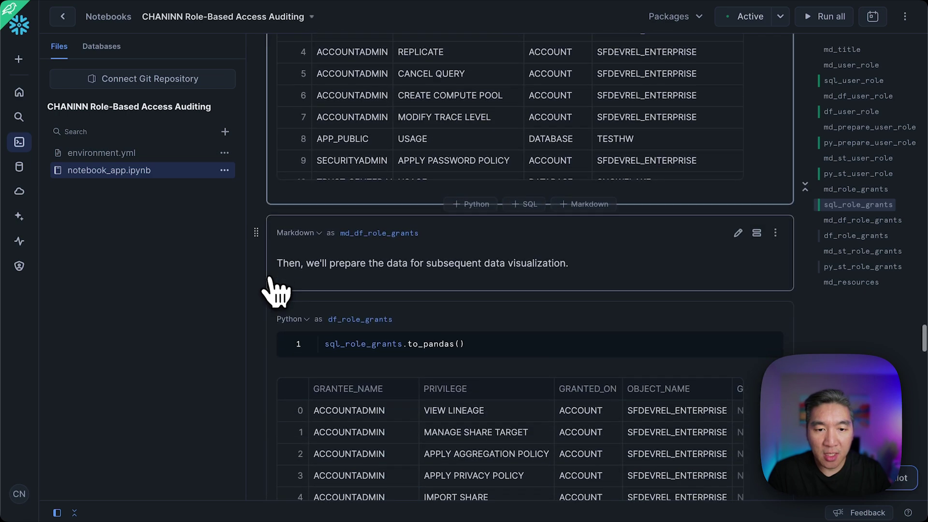
Select the df_role_grants cell and rerun it to rebuild the role grants DataFrame.
{"action": "left_click", "coordinate": [441, 340]}
{"action": "scroll", "coordinate": [435, 348], "scroll_direction": "down", "scroll_amount": 2}
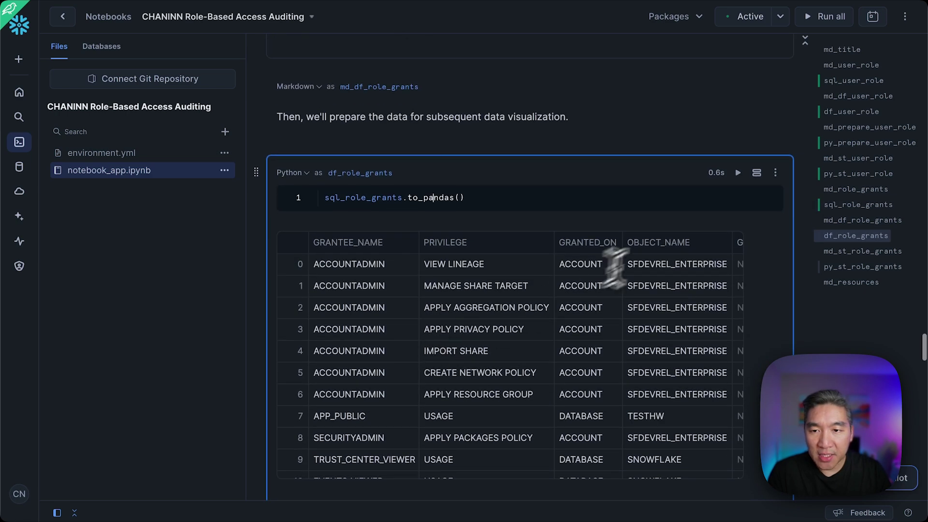
{"action": "left_click", "coordinate": [737, 174]}
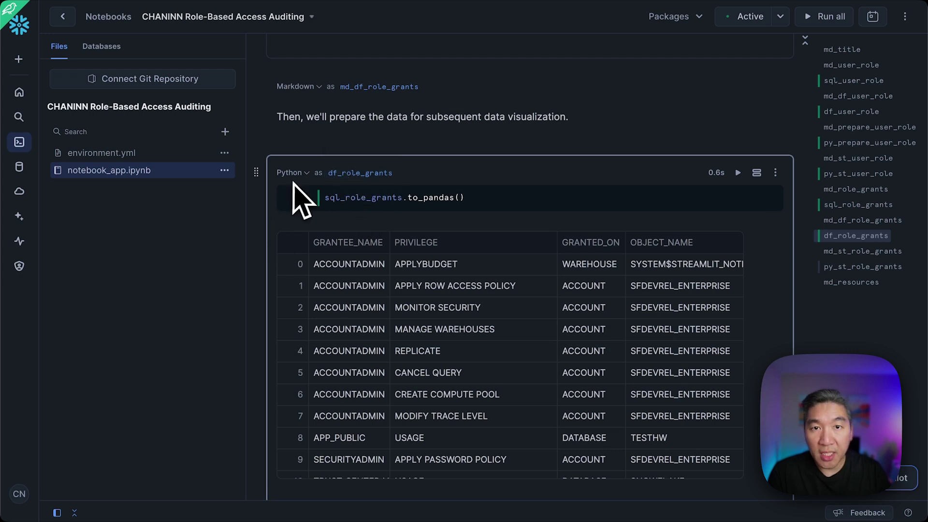
{"action": "scroll", "coordinate": [270, 243], "scroll_direction": "down", "scroll_amount": 3}
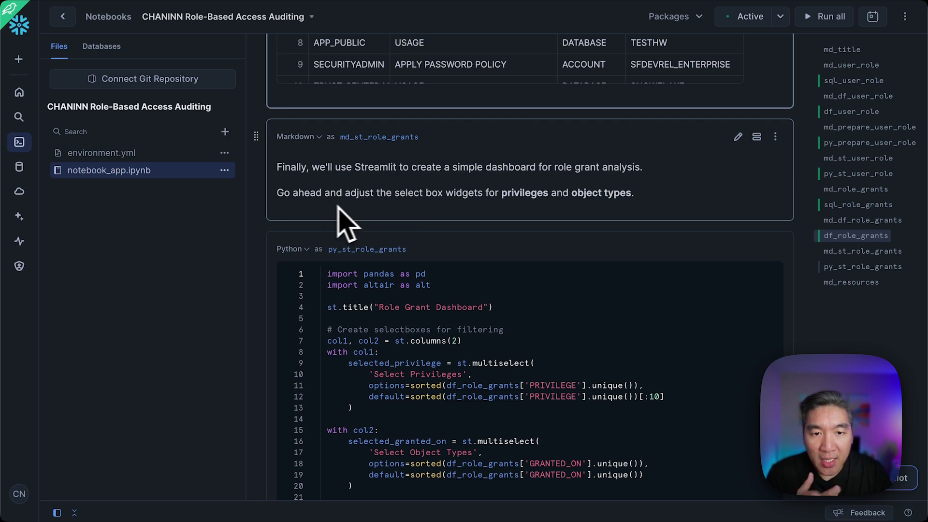
{"action": "mouse_move", "coordinate": [519, 193]}
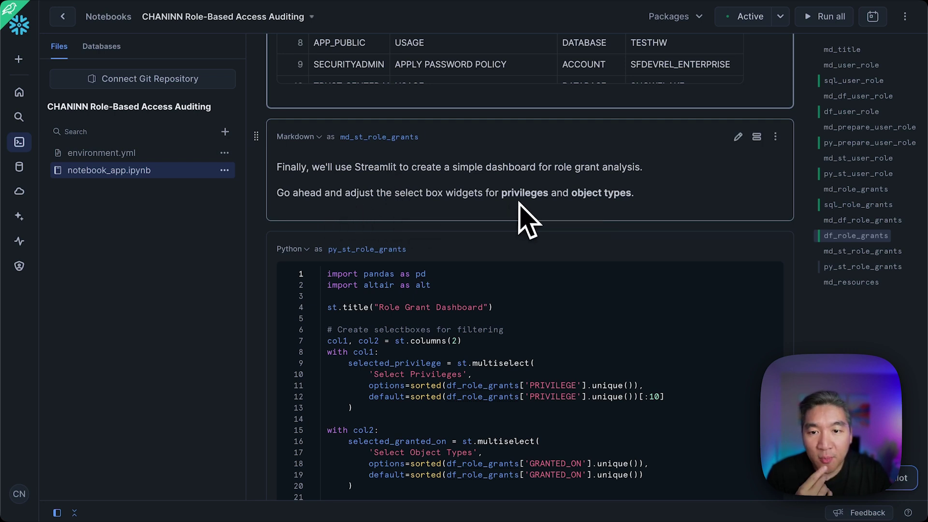
{"action": "scroll", "coordinate": [377, 247], "scroll_direction": "down", "scroll_amount": 2}
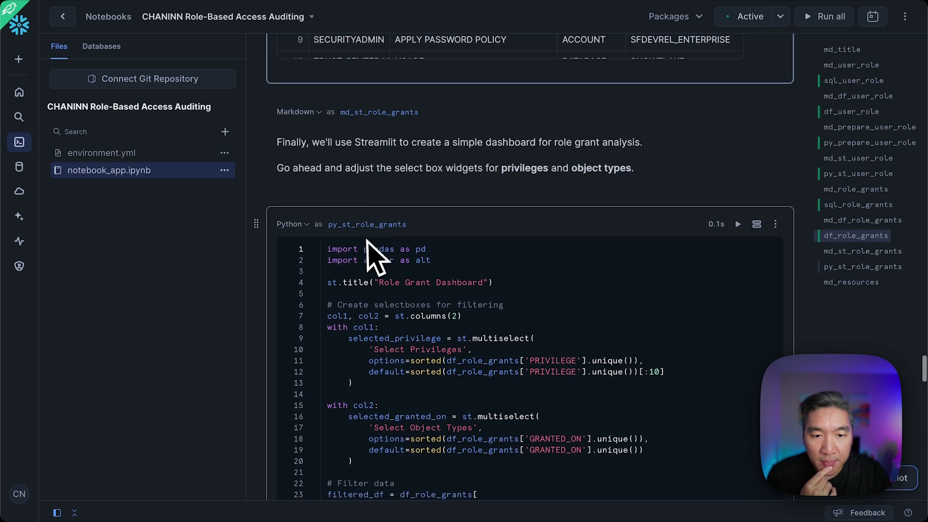
{"action": "scroll", "coordinate": [377, 247], "scroll_direction": "down", "scroll_amount": 3}
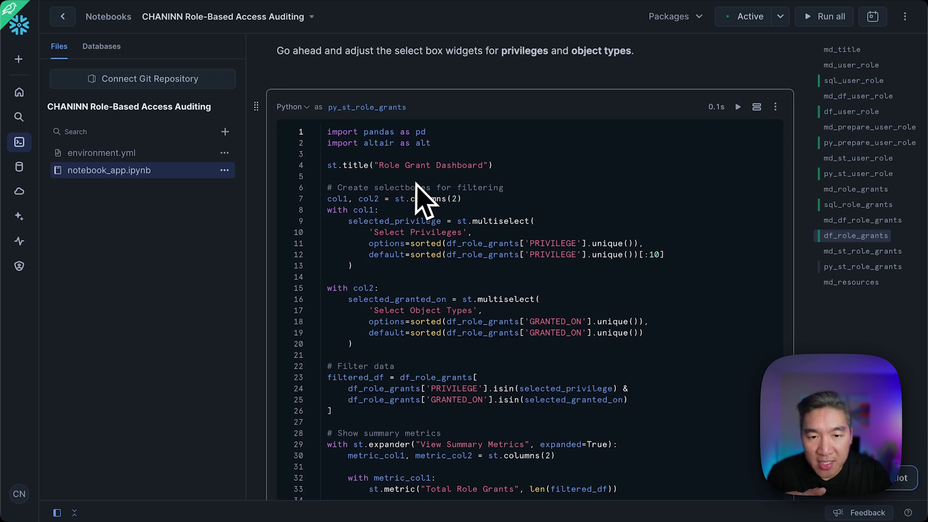
{"action": "scroll", "coordinate": [424, 199], "scroll_direction": "down", "scroll_amount": 1}
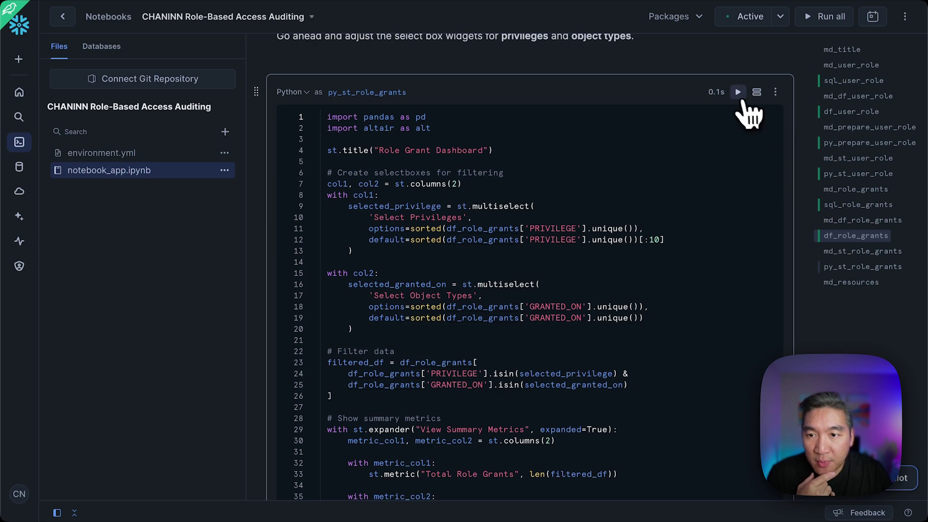
Run the py_st_role_grants cell to launch the Role Grant Dashboard.
{"action": "left_click", "coordinate": [738, 93]}
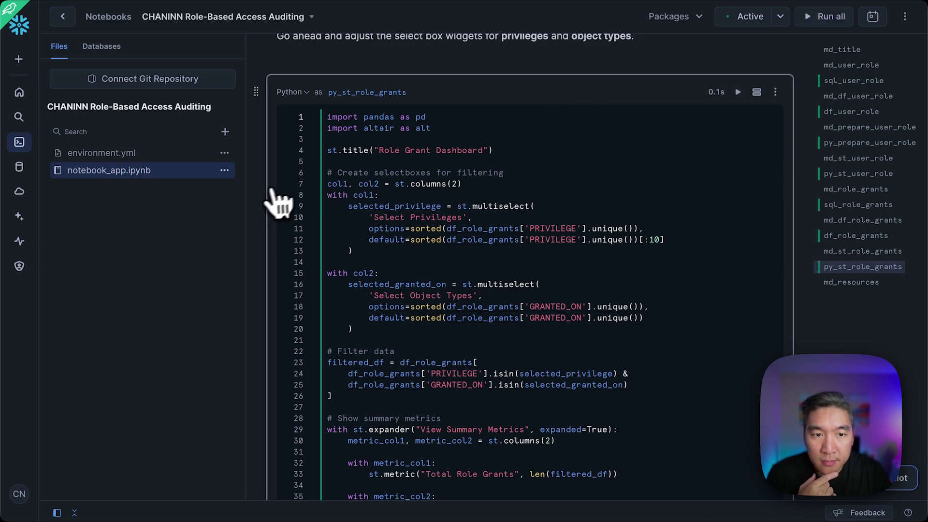
{"action": "scroll", "coordinate": [265, 208], "scroll_direction": "down", "scroll_amount": 5}
{"action": "scroll", "coordinate": [266, 208], "scroll_direction": "down", "scroll_amount": 5}
{"action": "scroll", "coordinate": [266, 208], "scroll_direction": "down", "scroll_amount": 3}
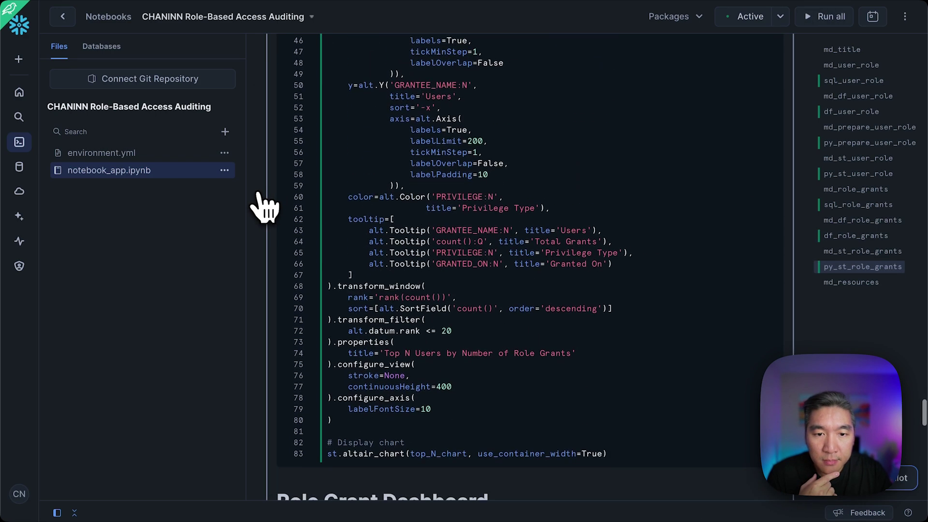
{"action": "scroll", "coordinate": [265, 208], "scroll_direction": "down", "scroll_amount": 3}
{"action": "scroll", "coordinate": [265, 208], "scroll_direction": "down", "scroll_amount": 3}
{"action": "scroll", "coordinate": [265, 208], "scroll_direction": "down", "scroll_amount": 3}
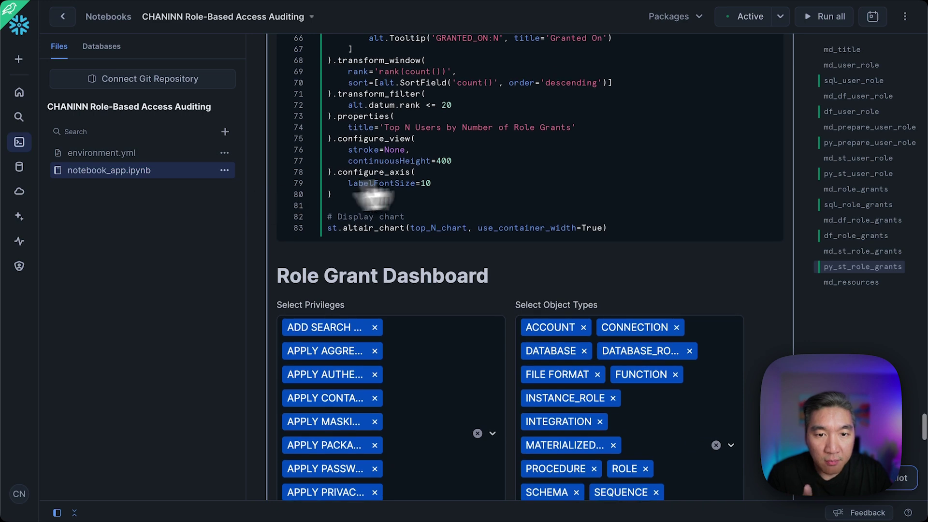
{"action": "scroll", "coordinate": [480, 163], "scroll_direction": "down", "scroll_amount": 5}
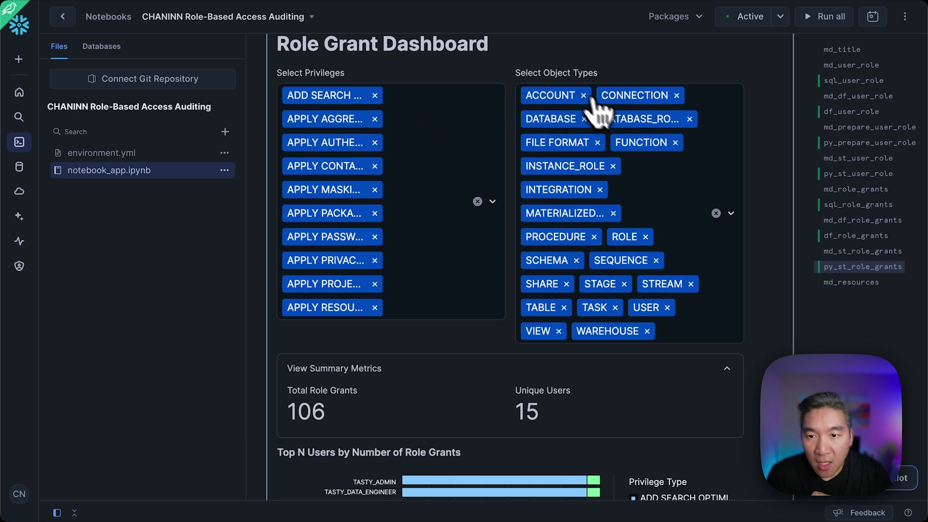
{"action": "scroll", "coordinate": [667, 247], "scroll_direction": "down", "scroll_amount": 3}
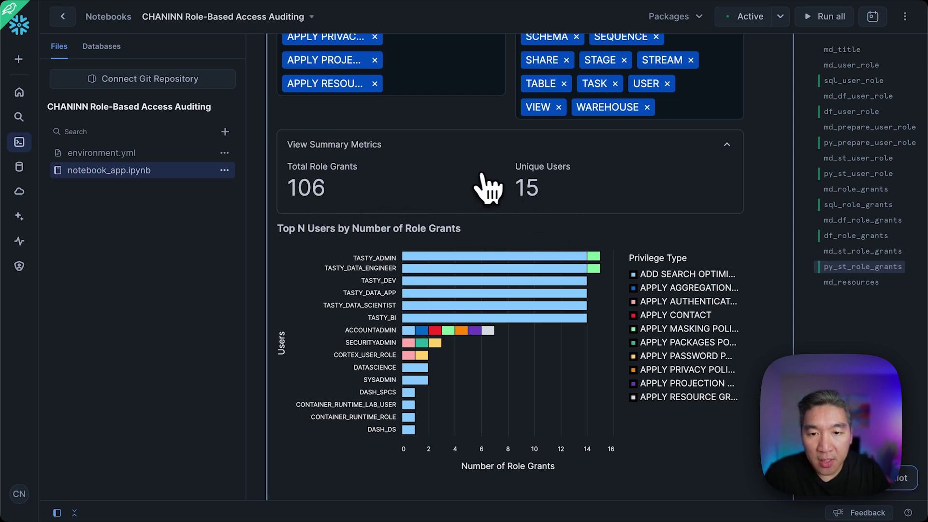
{"action": "scroll", "coordinate": [505, 190], "scroll_direction": "down", "scroll_amount": 1}
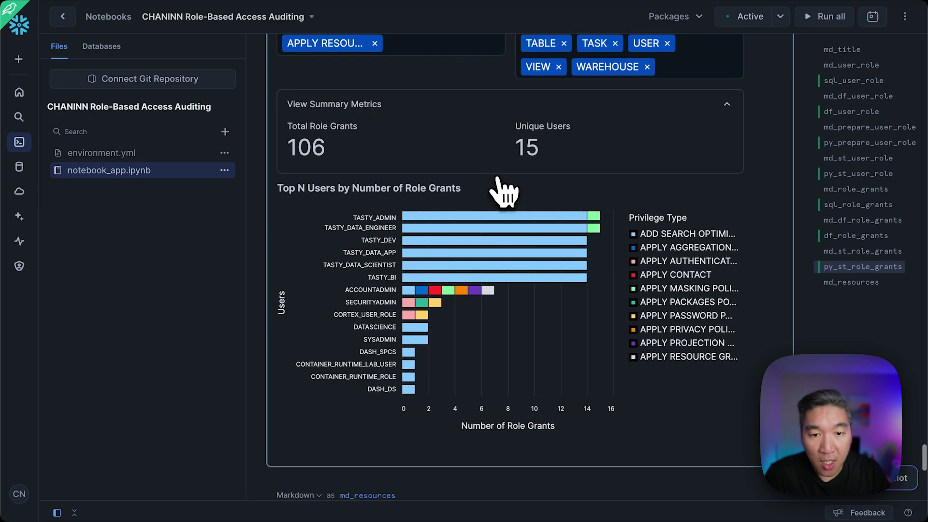
{"action": "scroll", "coordinate": [392, 174], "scroll_direction": "down", "scroll_amount": 3}
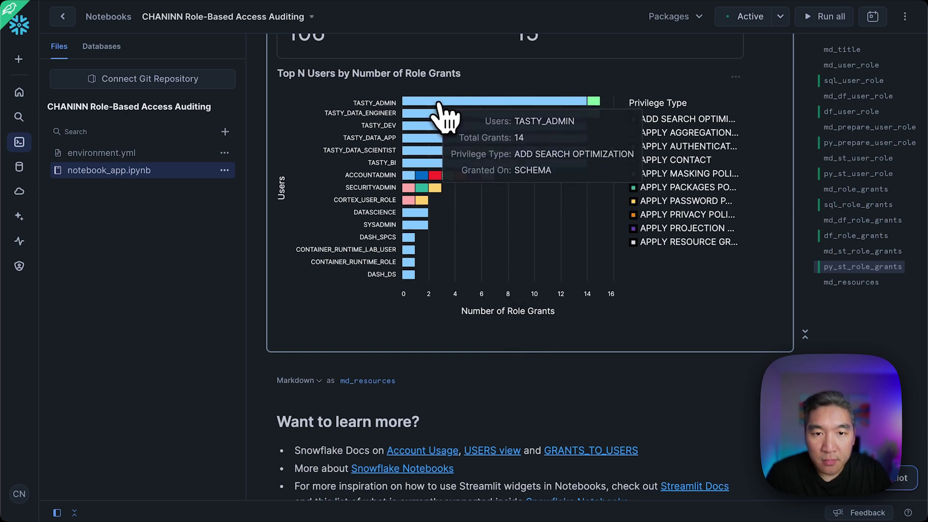
{"action": "mouse_move", "coordinate": [414, 339]}
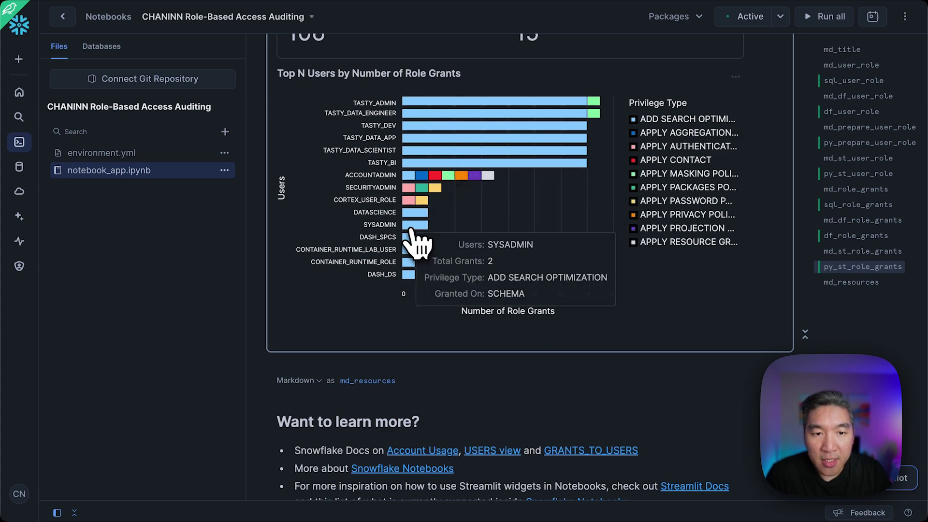
{"action": "scroll", "coordinate": [521, 335], "scroll_direction": "up", "scroll_amount": 5}
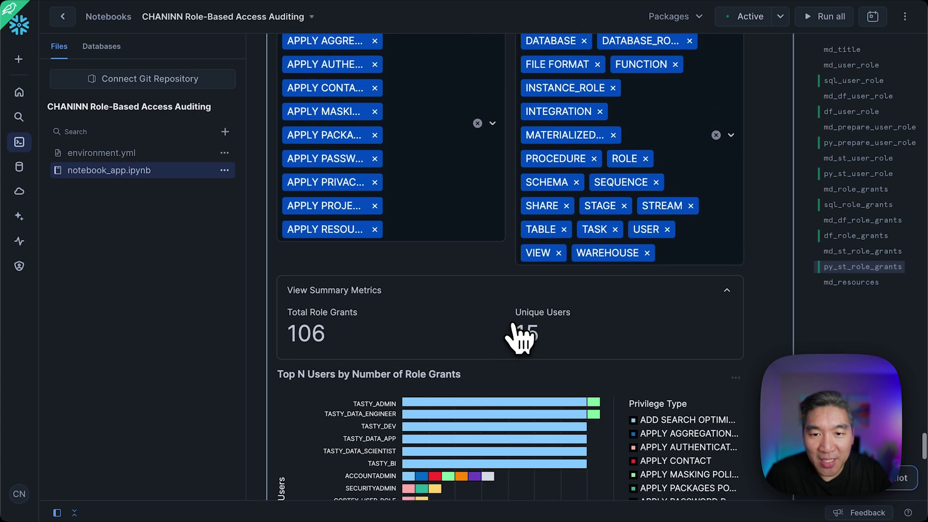
{"action": "scroll", "coordinate": [515, 329], "scroll_direction": "up", "scroll_amount": 3}
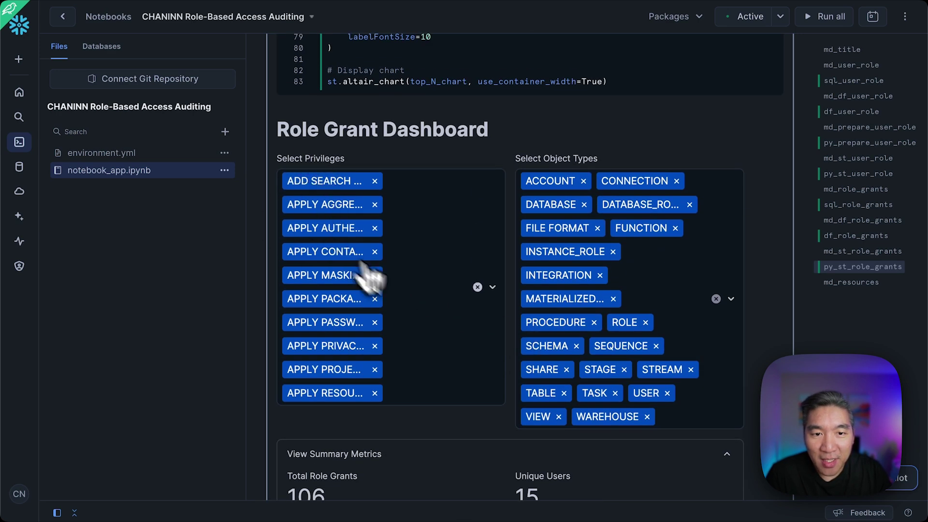
Add READ to the Select Privileges filter, giving 124 role grants across 17 users.
{"action": "left_click", "coordinate": [489, 293]}
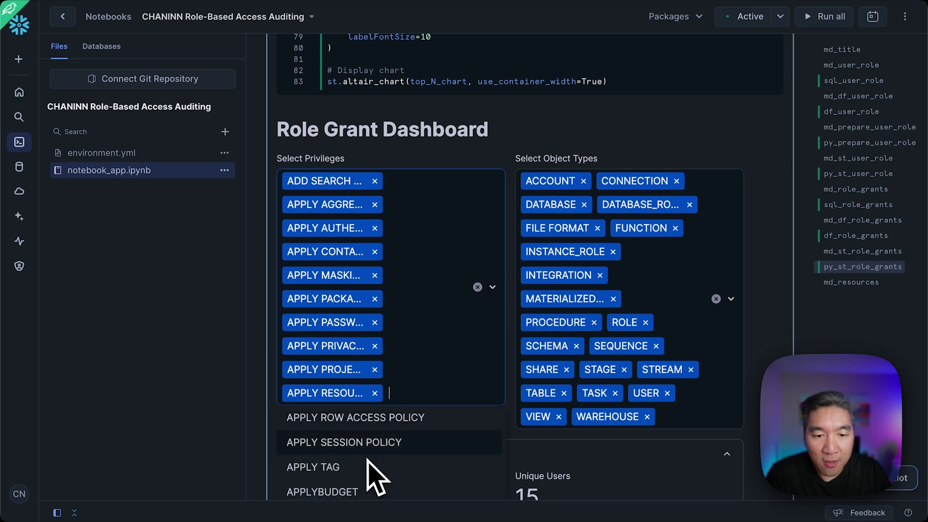
{"action": "scroll", "coordinate": [472, 461], "scroll_direction": "down", "scroll_amount": 5}
{"action": "scroll", "coordinate": [464, 453], "scroll_direction": "down", "scroll_amount": 5}
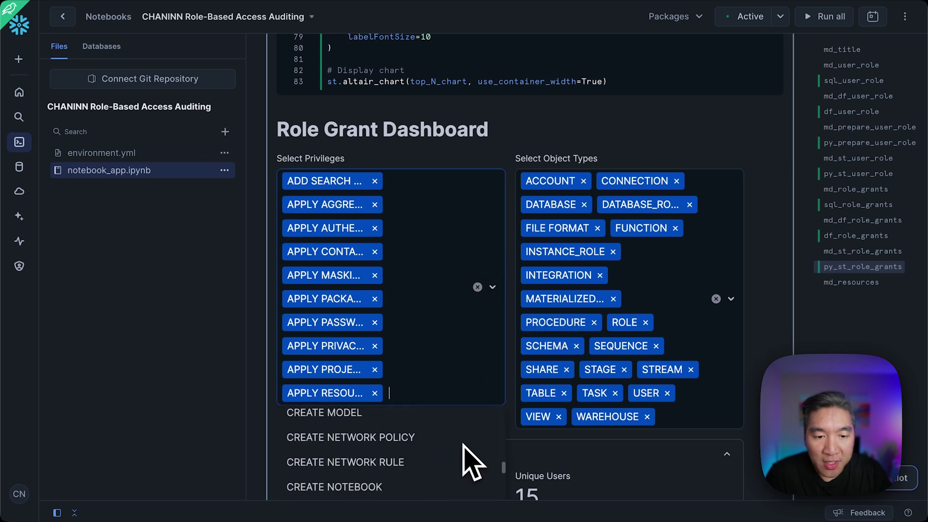
{"action": "scroll", "coordinate": [464, 453], "scroll_direction": "down", "scroll_amount": 5}
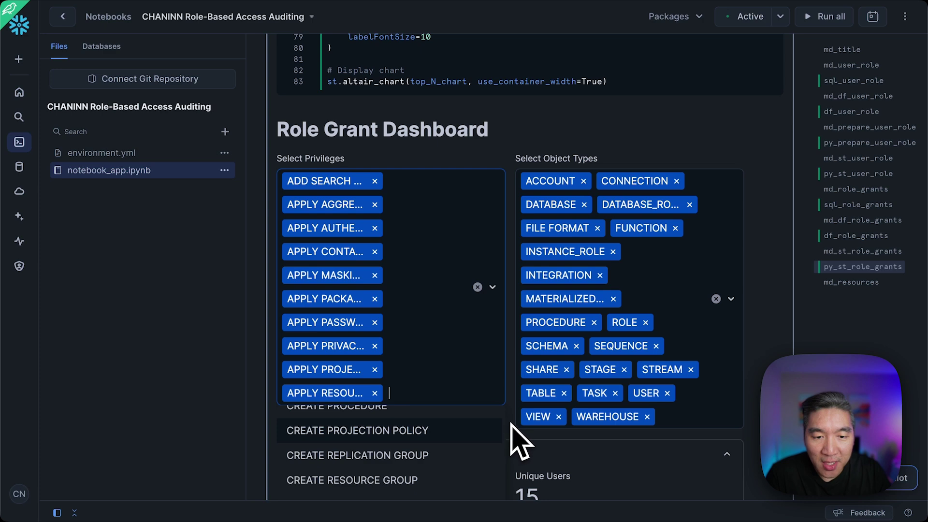
{"action": "scroll", "coordinate": [518, 438], "scroll_direction": "down", "scroll_amount": 5}
{"action": "scroll", "coordinate": [457, 338], "scroll_direction": "down", "scroll_amount": 5}
{"action": "scroll", "coordinate": [457, 338], "scroll_direction": "down", "scroll_amount": 5}
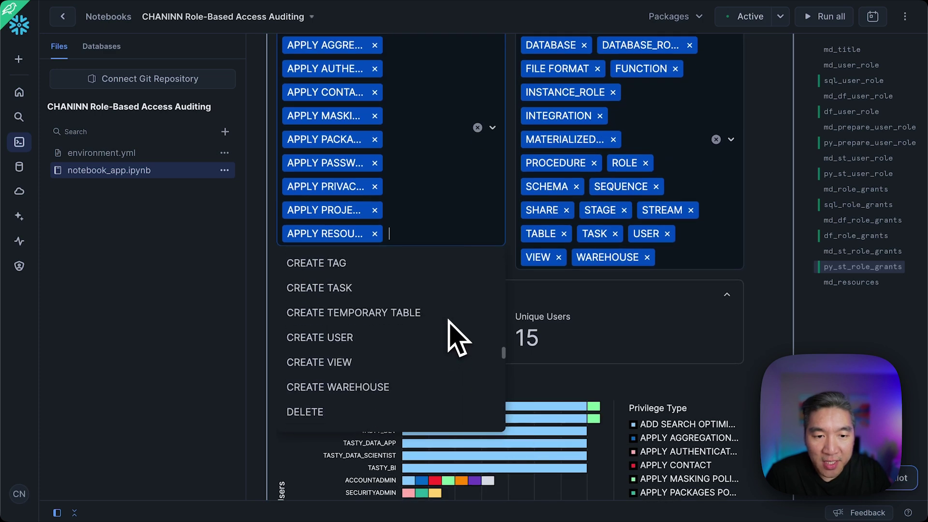
{"action": "scroll", "coordinate": [457, 337], "scroll_direction": "down", "scroll_amount": 5}
{"action": "scroll", "coordinate": [449, 333], "scroll_direction": "down", "scroll_amount": 5}
{"action": "left_click", "coordinate": [407, 312]}
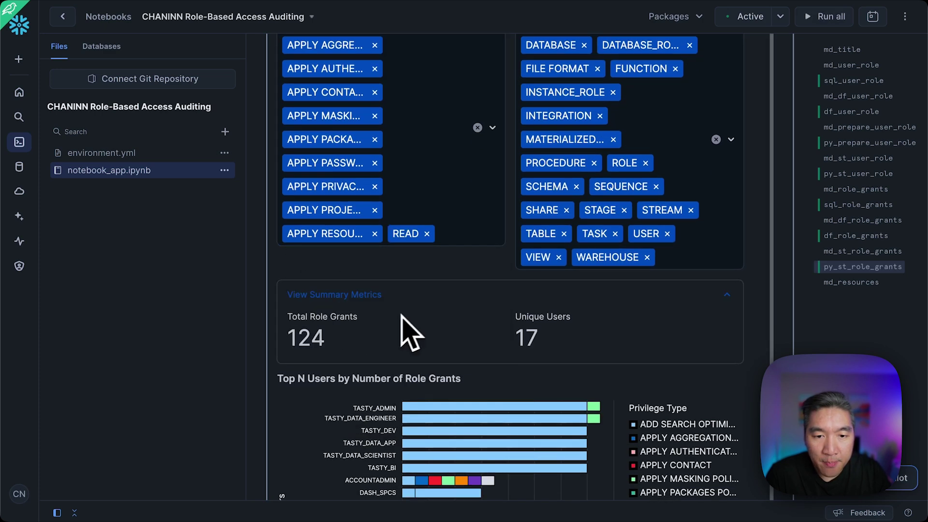
{"action": "scroll", "coordinate": [595, 327], "scroll_direction": "down", "scroll_amount": 5}
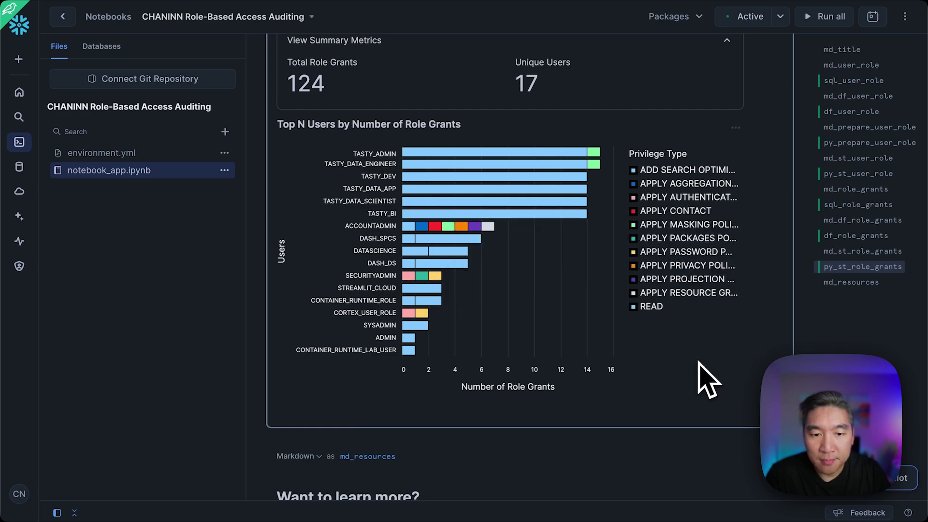
{"action": "scroll", "coordinate": [707, 377], "scroll_direction": "down", "scroll_amount": 2}
{"action": "scroll", "coordinate": [707, 377], "scroll_direction": "up", "scroll_amount": 3}
{"action": "scroll", "coordinate": [706, 377], "scroll_direction": "up", "scroll_amount": 3}
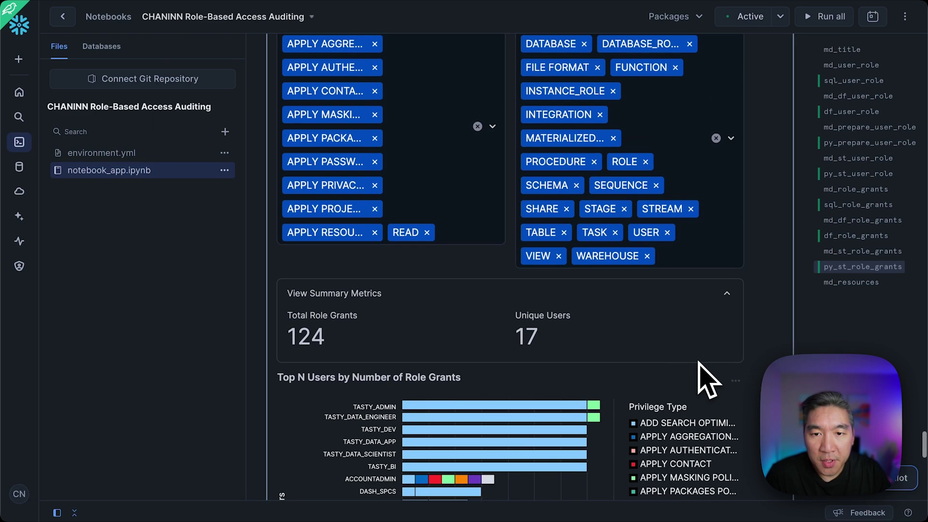
{"action": "scroll", "coordinate": [706, 377], "scroll_direction": "up", "scroll_amount": 3}
{"action": "scroll", "coordinate": [707, 377], "scroll_direction": "down", "scroll_amount": 3}
{"action": "scroll", "coordinate": [707, 377], "scroll_direction": "down", "scroll_amount": 3}
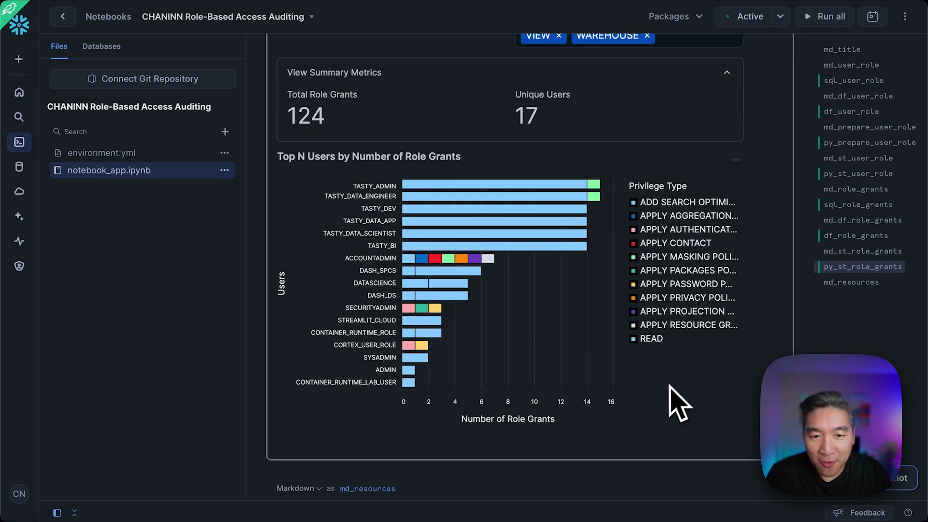
{"action": "scroll", "coordinate": [549, 444], "scroll_direction": "down", "scroll_amount": 3}
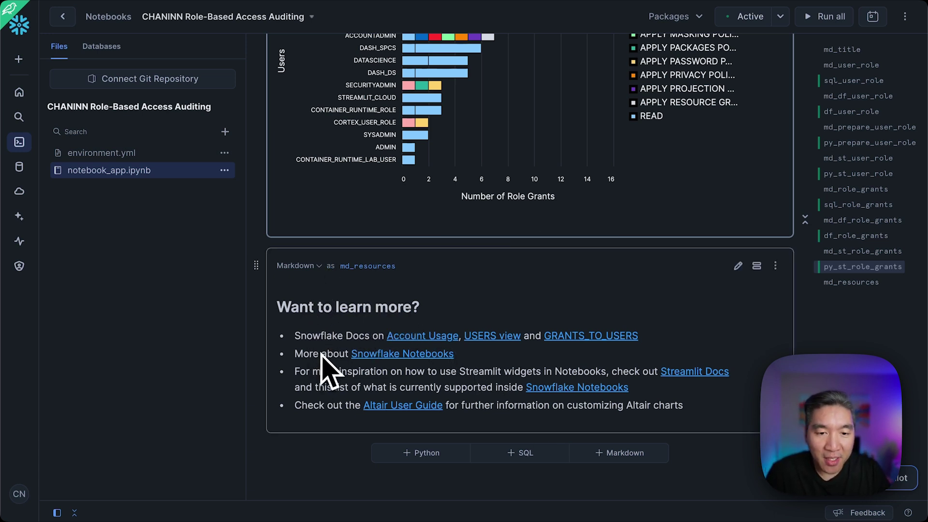
{"action": "scroll", "coordinate": [328, 369], "scroll_direction": "down", "scroll_amount": 1}
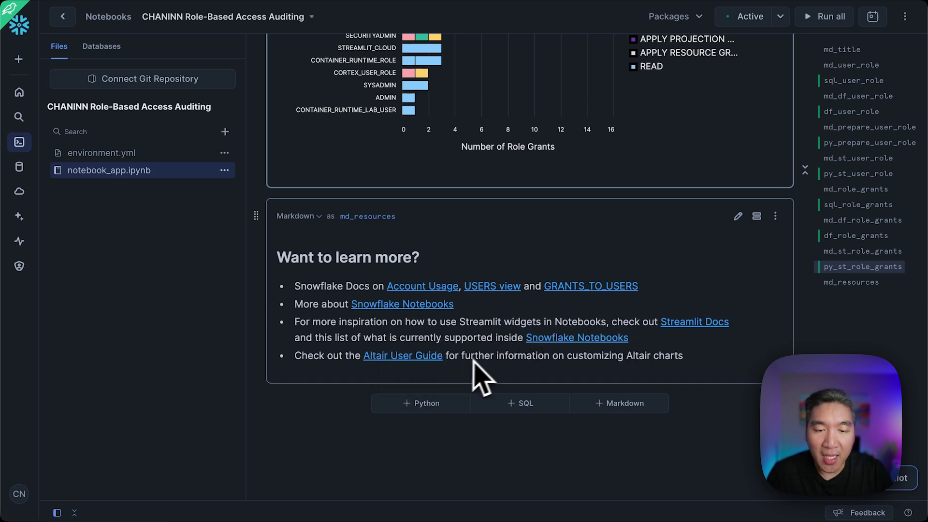
{"action": "scroll", "coordinate": [473, 363], "scroll_direction": "up", "scroll_amount": 10}
{"action": "scroll", "coordinate": [464, 305], "scroll_direction": "up", "scroll_amount": 10}
{"action": "scroll", "coordinate": [465, 290], "scroll_direction": "up", "scroll_amount": 10}
{"action": "scroll", "coordinate": [465, 276], "scroll_direction": "up", "scroll_amount": 10}
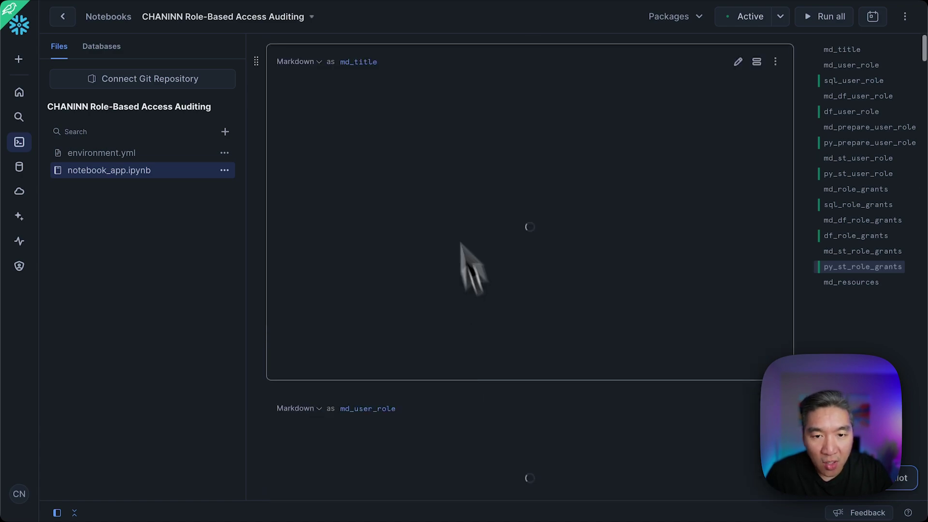